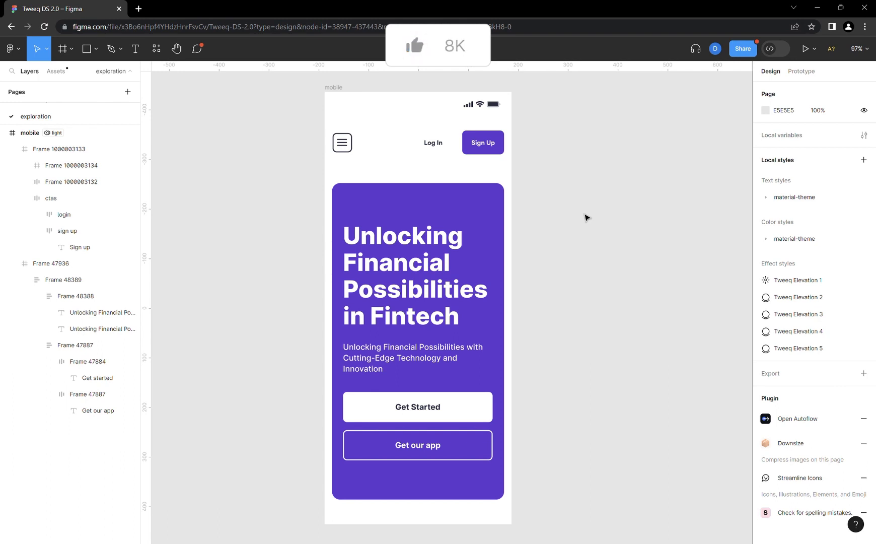
- Set the auto layout spacing between the hero text and the buttons group in the mobile frame to 48
left_click(333, 89)
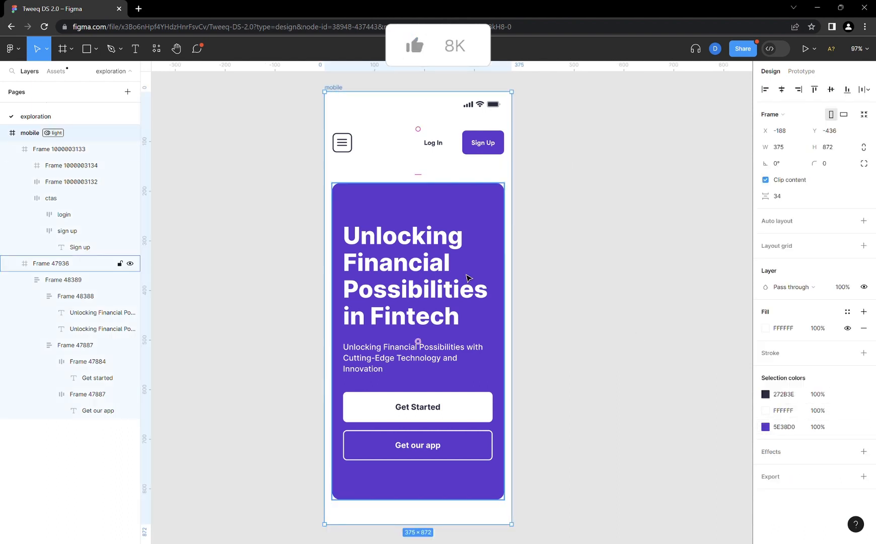
scroll(466, 278, "down", 1)
scroll(466, 278, "up", 1)
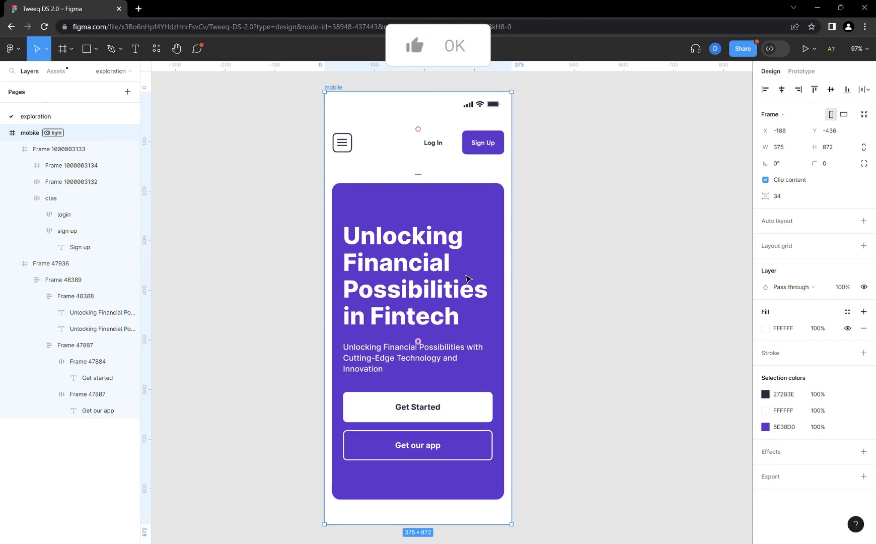
double_click(469, 302)
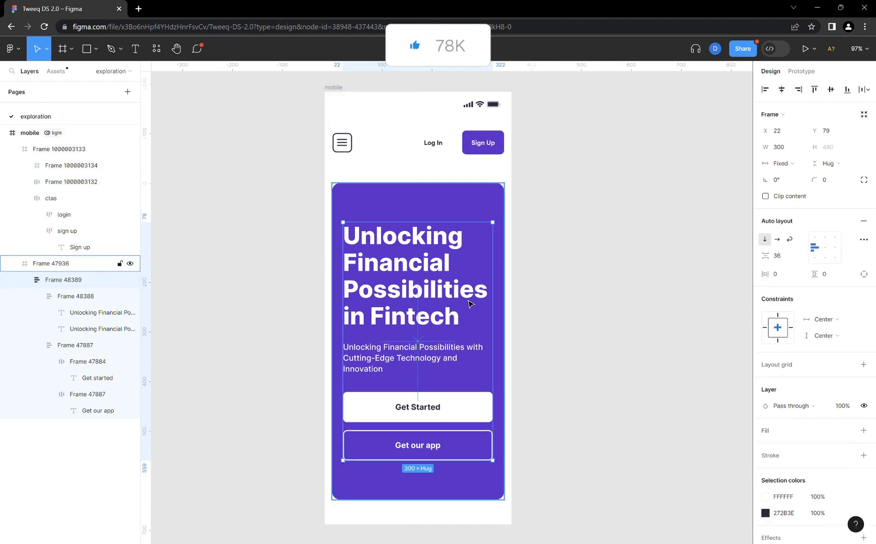
left_click_drag(766, 255, 776, 257)
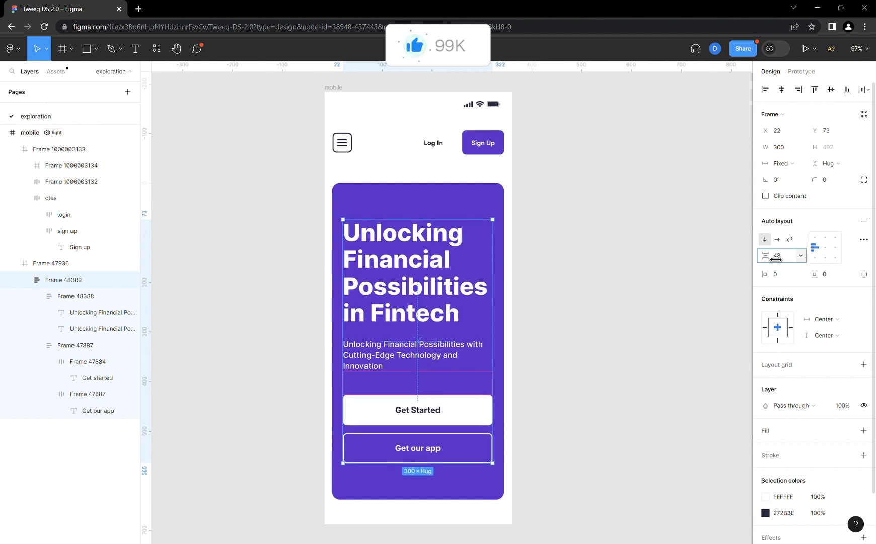
left_click(673, 242)
left_click(326, 88)
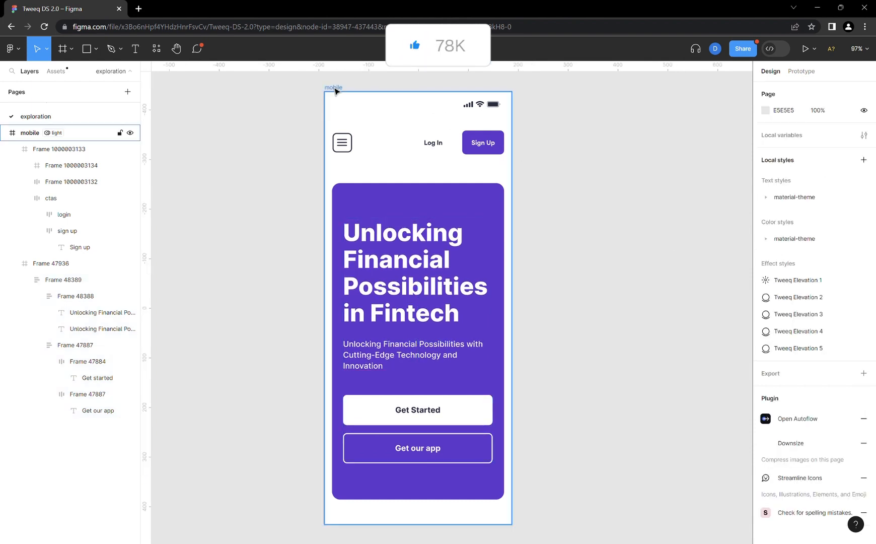
left_click(616, 344)
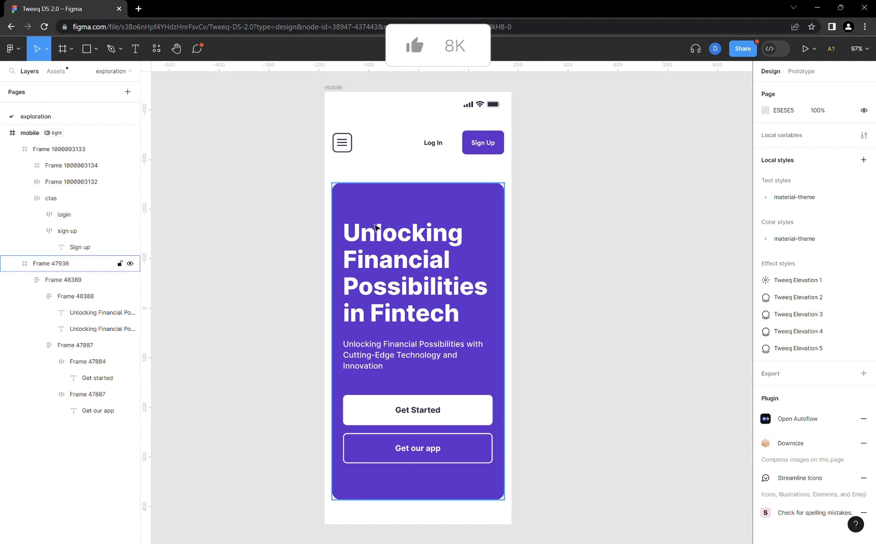
- Open the local variables, expanding and collapsing the collection sidebar
scroll(377, 238, "right", 1)
scroll(377, 236, "right", 5)
scroll(377, 236, "left", 2)
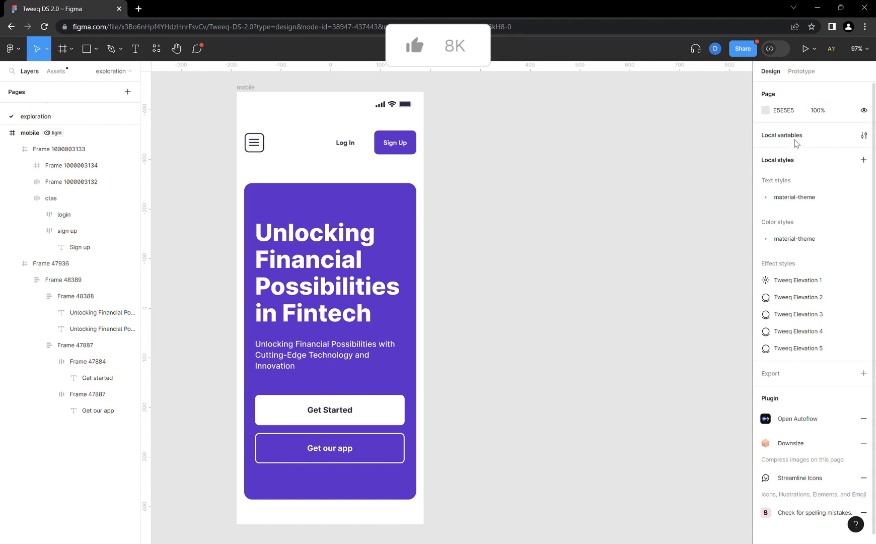
left_click(864, 135)
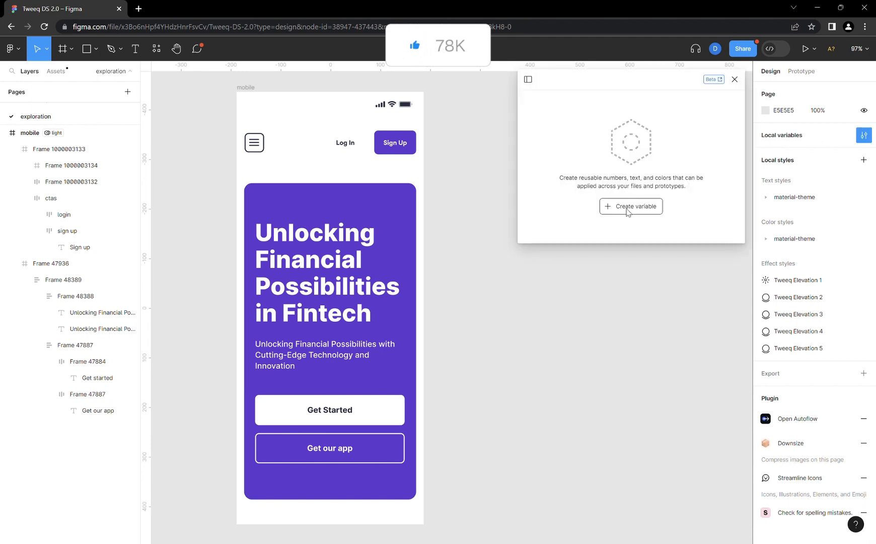
left_click(528, 80)
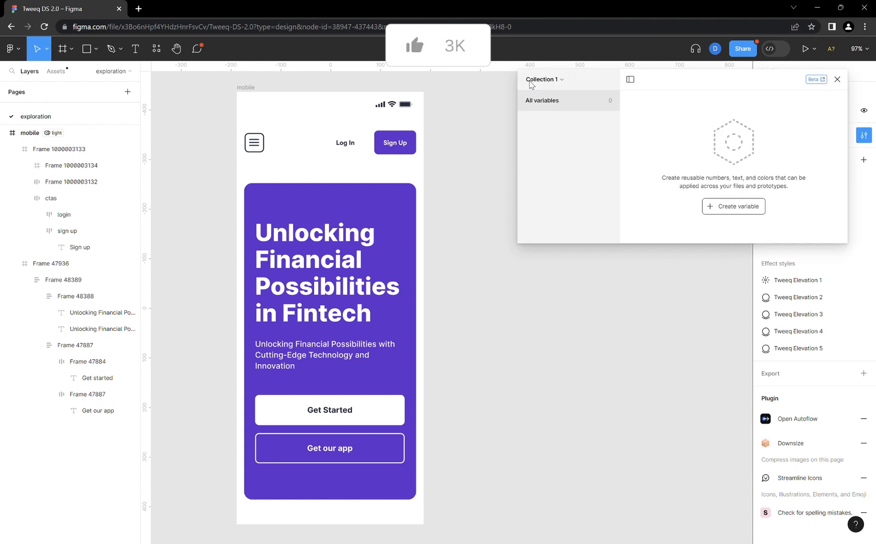
left_click(630, 79)
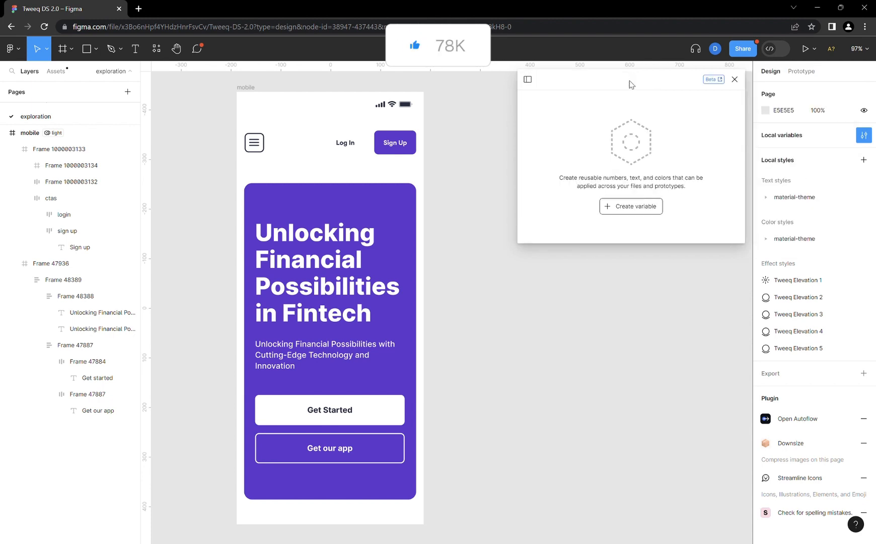
- Create three color variables, keeping their default names and the light mode name
left_click(642, 211)
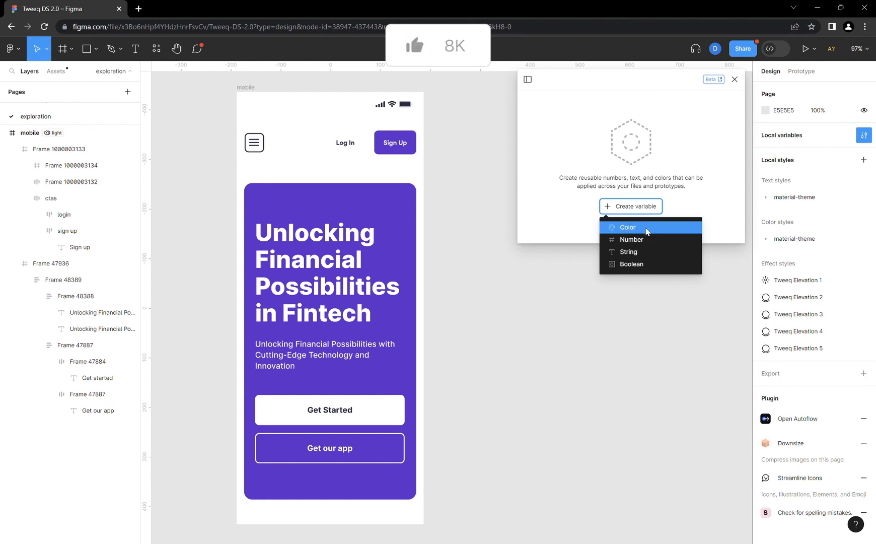
left_click(647, 229)
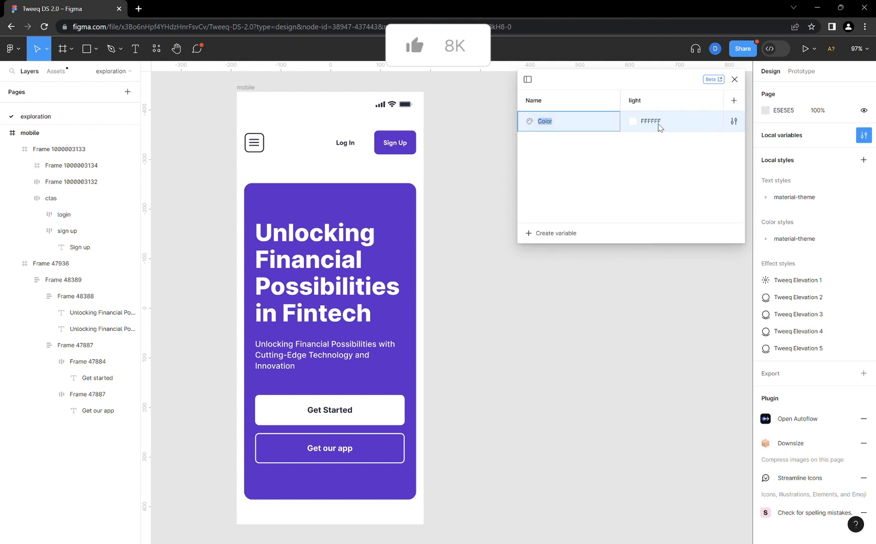
left_click(557, 235)
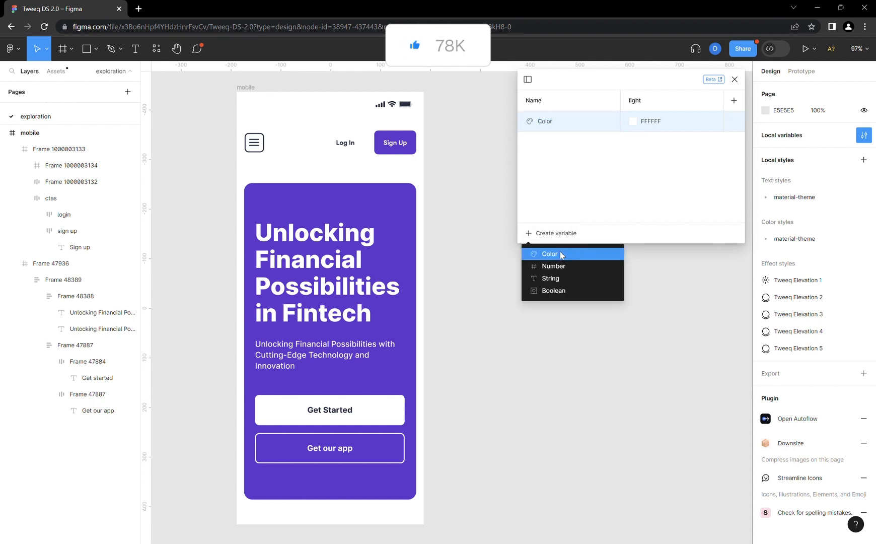
left_click(560, 253)
left_click(560, 241)
left_click(564, 255)
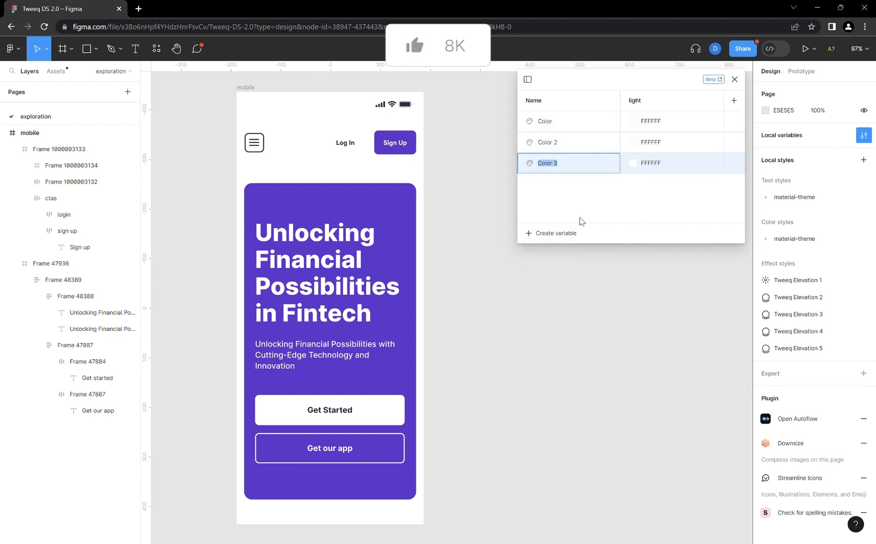
left_click(660, 202)
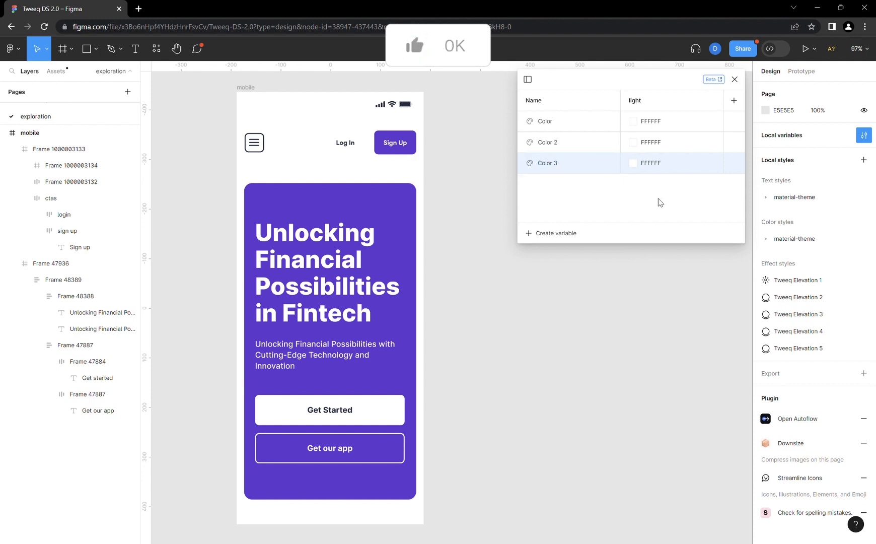
double_click(644, 103)
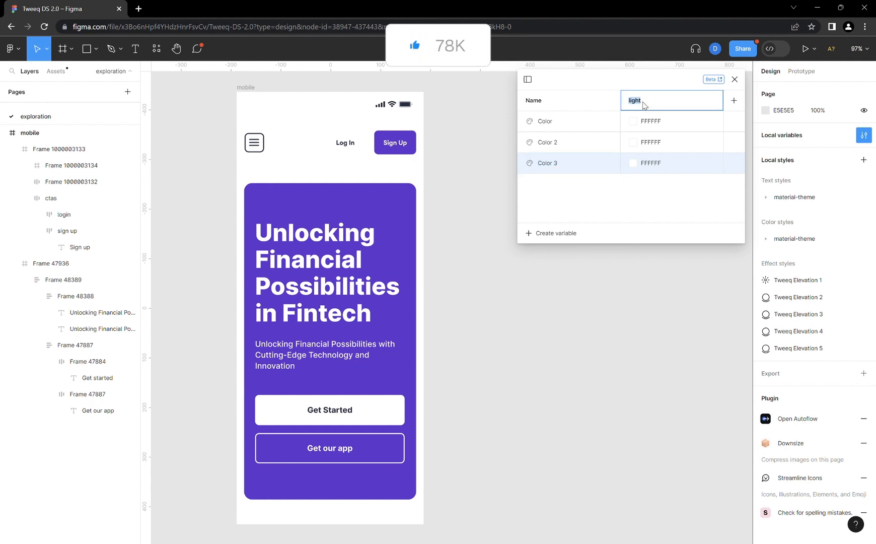
left_click(669, 206)
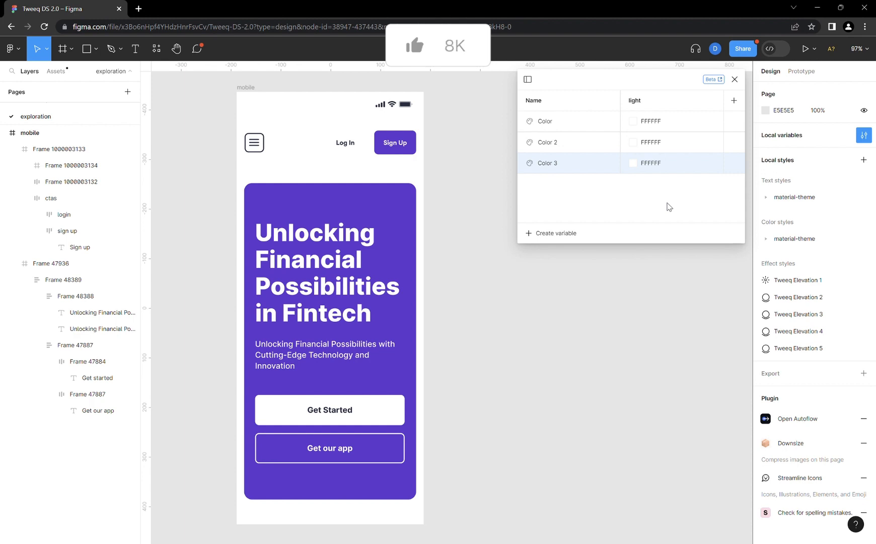
- Copy the mobile frame's dark color 272B3E into the first color variable's light value
left_click(250, 88)
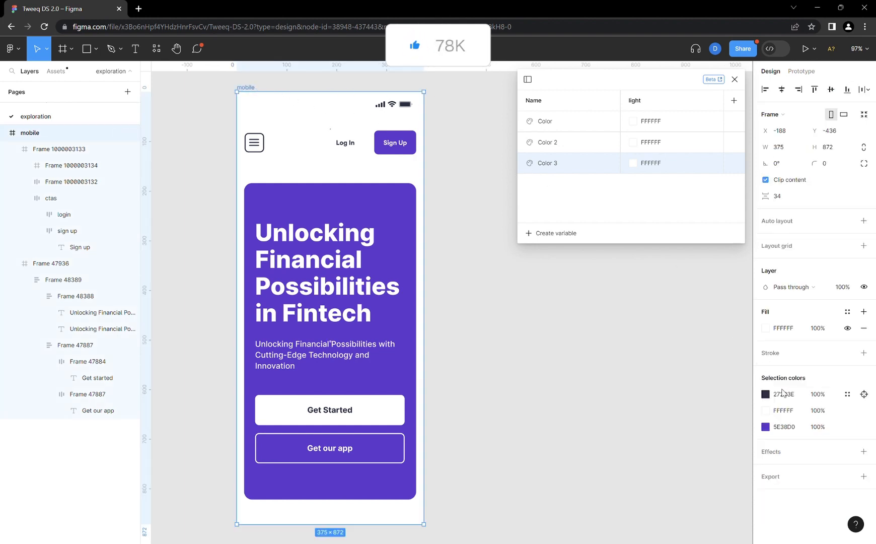
left_click(782, 399)
key("ctrl+c")
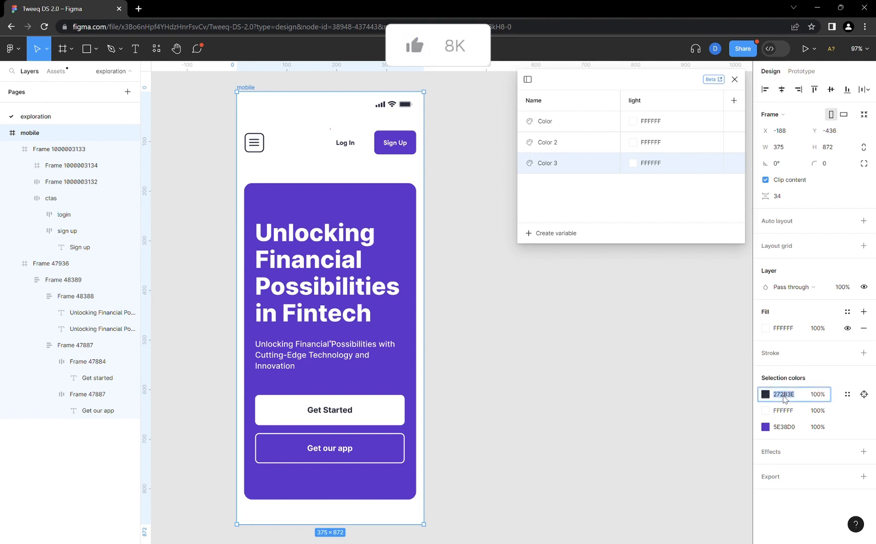
left_click(651, 122)
left_click(652, 122)
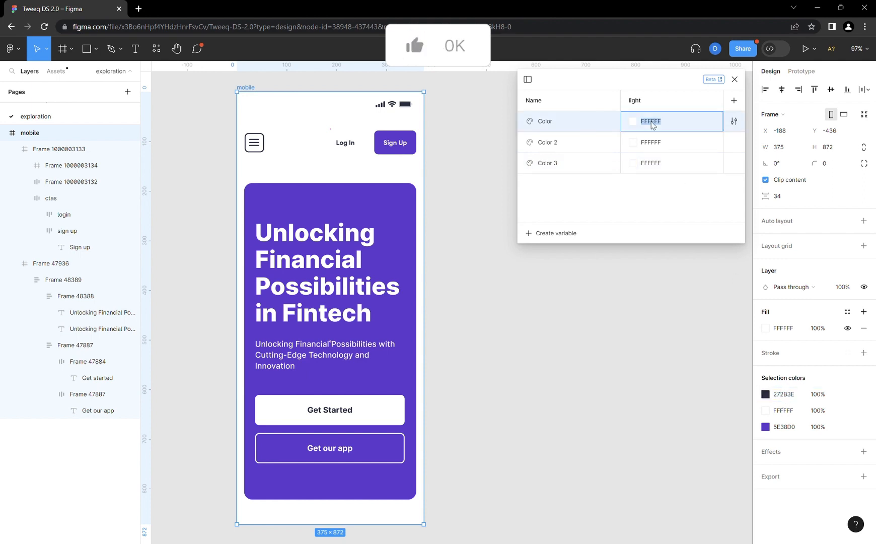
key("ctrl+v")
- Copy the mobile frame's purple color 5E38D0 into the second color variable's light value
left_click(788, 428)
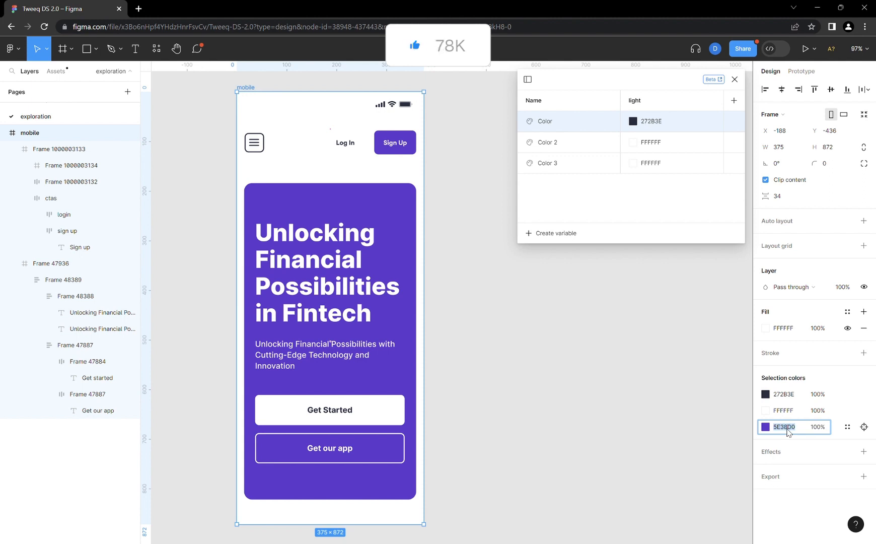
double_click(652, 146)
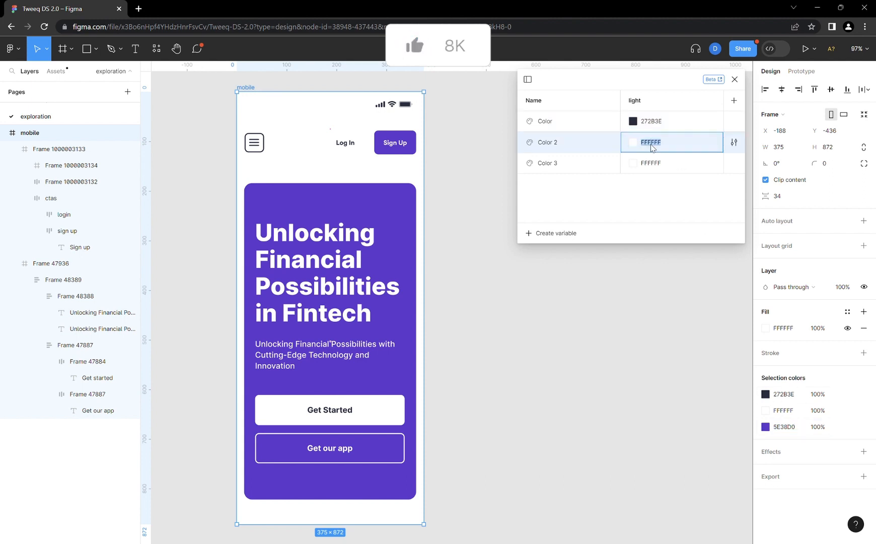
type("5E38D0")
key("Return")
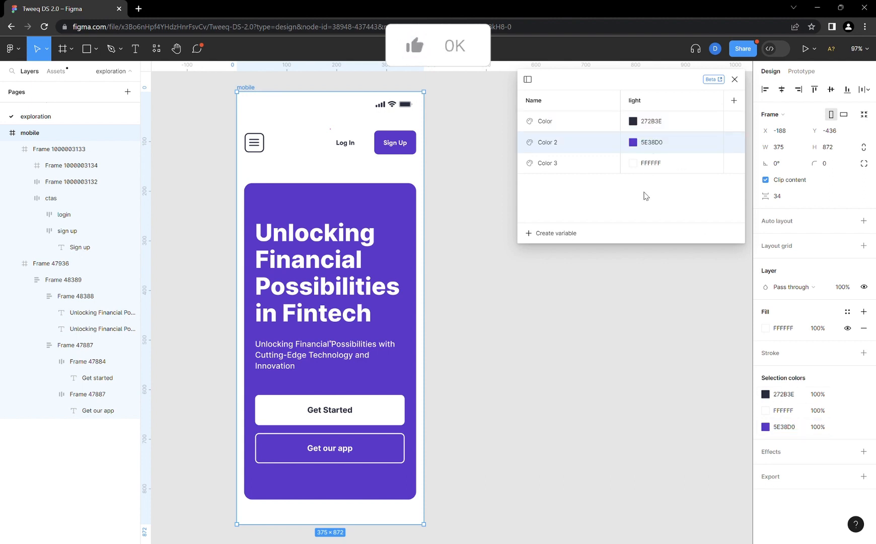
left_click(475, 171)
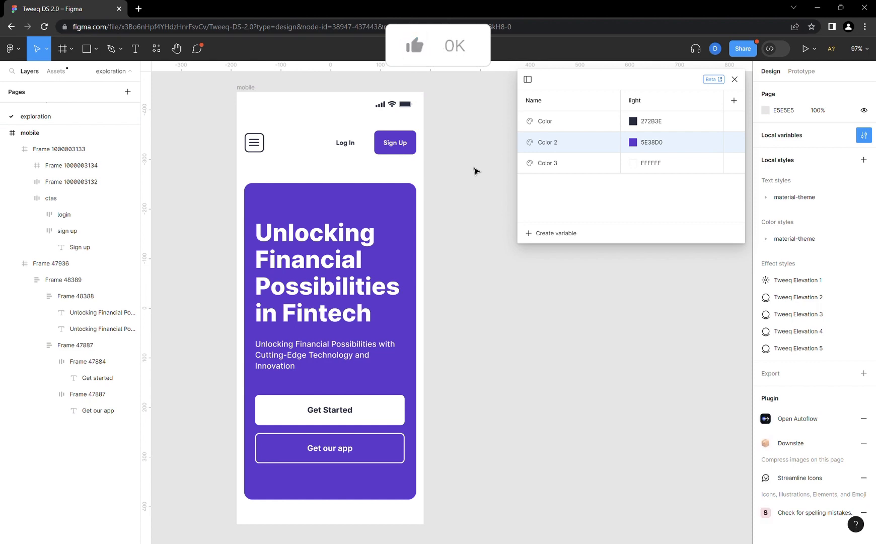
- Select the Left Side group inside the status bar of the mobile frame
left_click(397, 119)
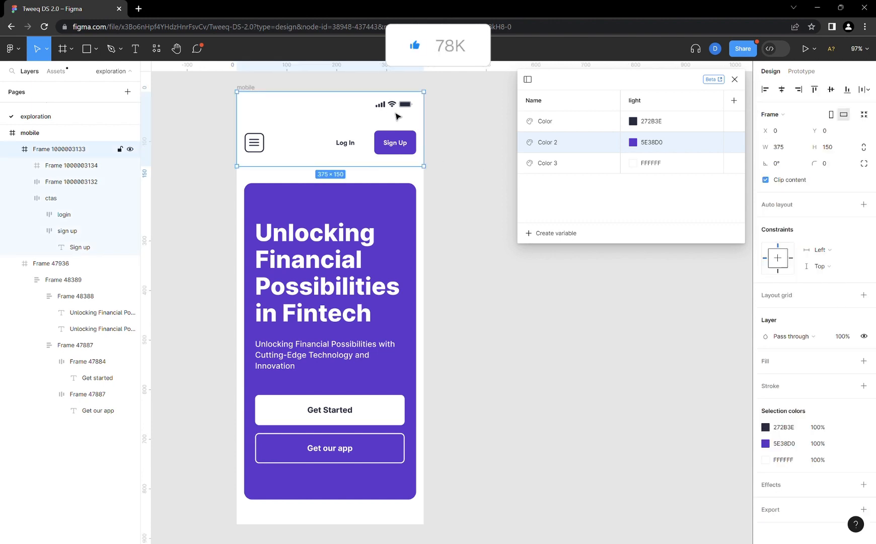
left_click(397, 113)
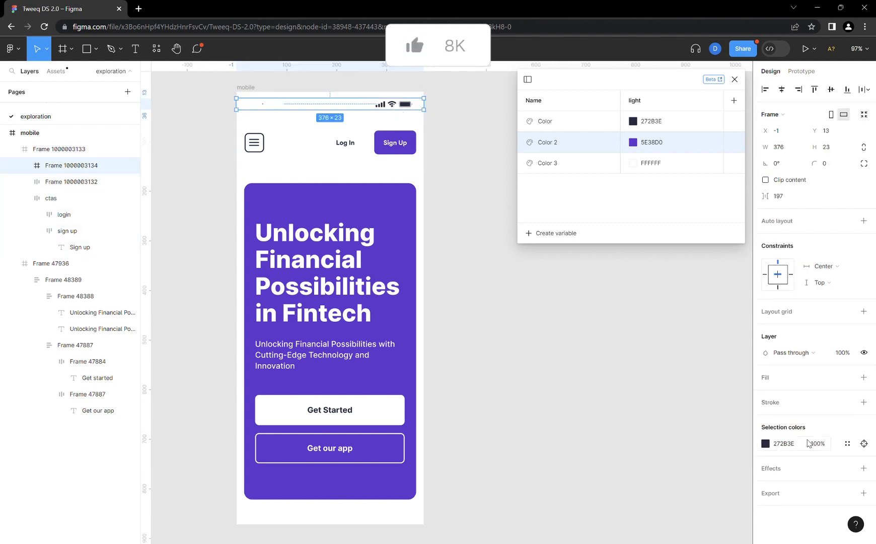
double_click(260, 104)
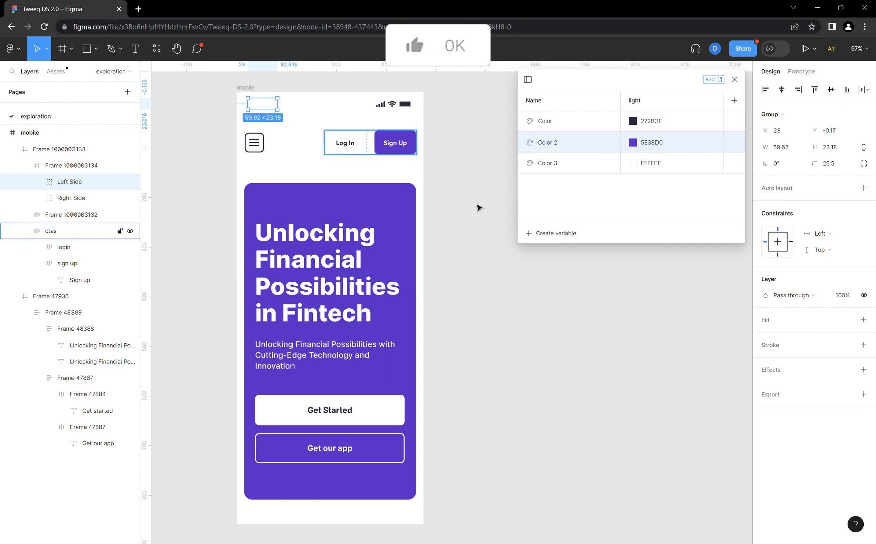
- Try the material-theme white and black fill styles on the Left Side group, and undo both fills
left_click(847, 319)
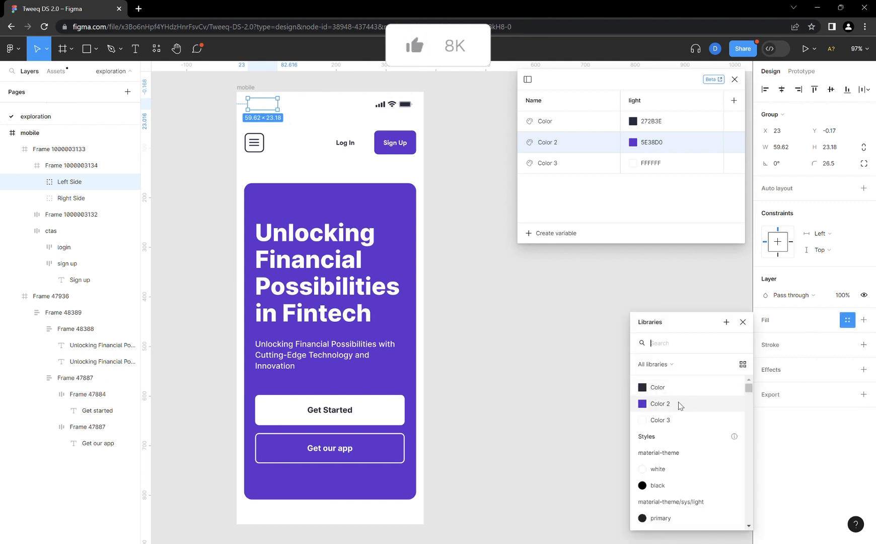
left_click(670, 470)
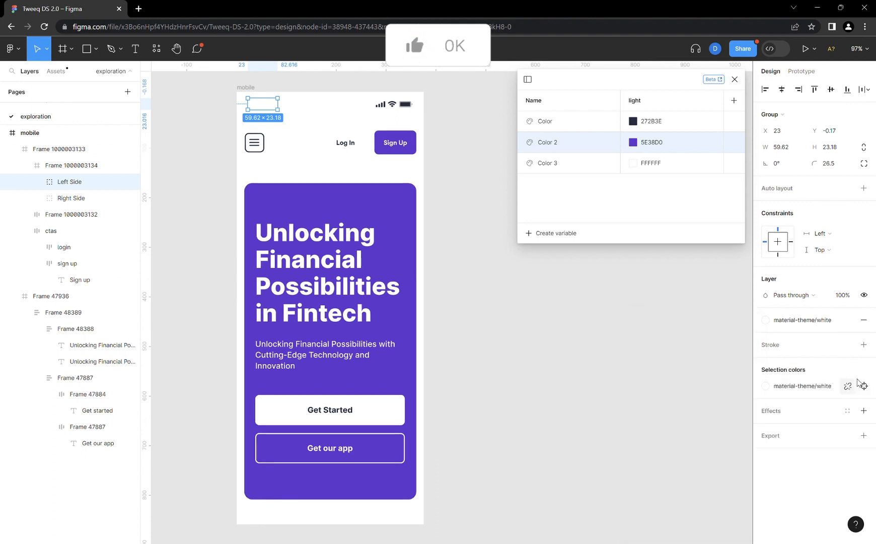
left_click(863, 386)
left_click(670, 487)
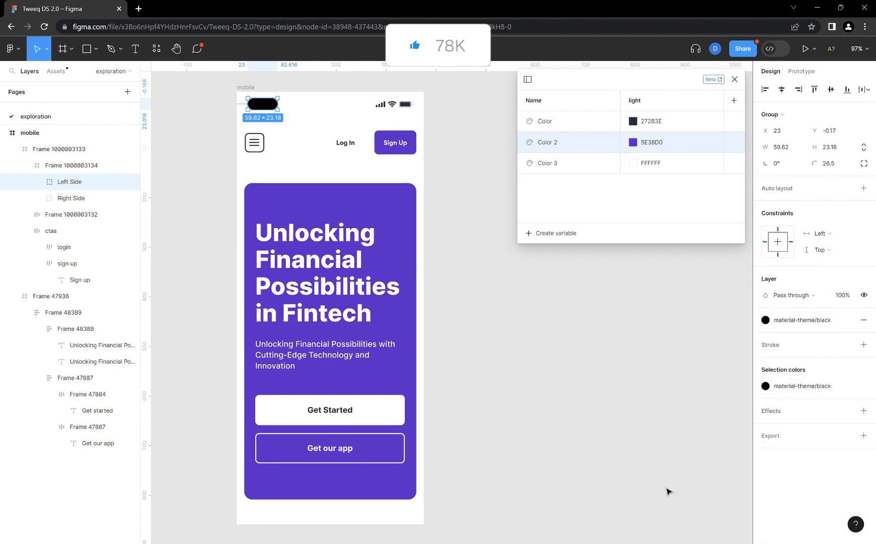
key("ctrl+z")
key("ctrl+z")
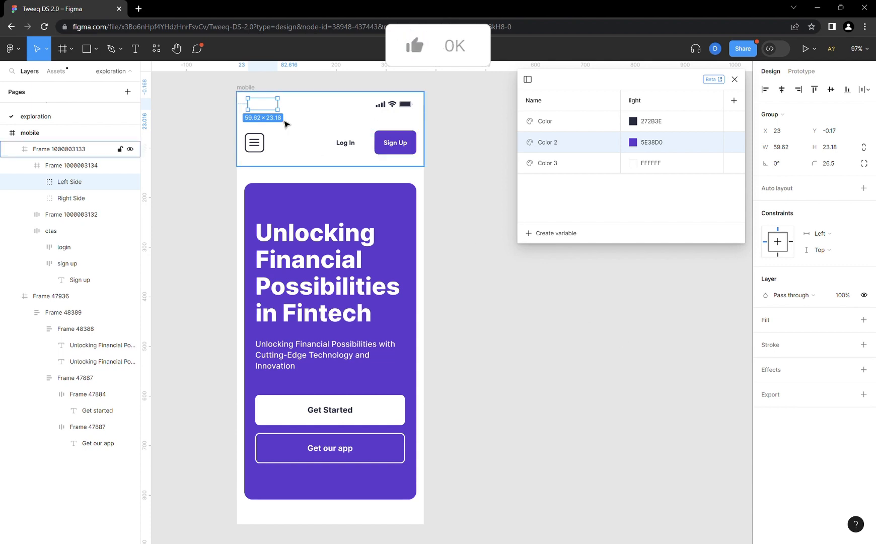
- Delete the selected Left Side group from the status bar
key("Delete")
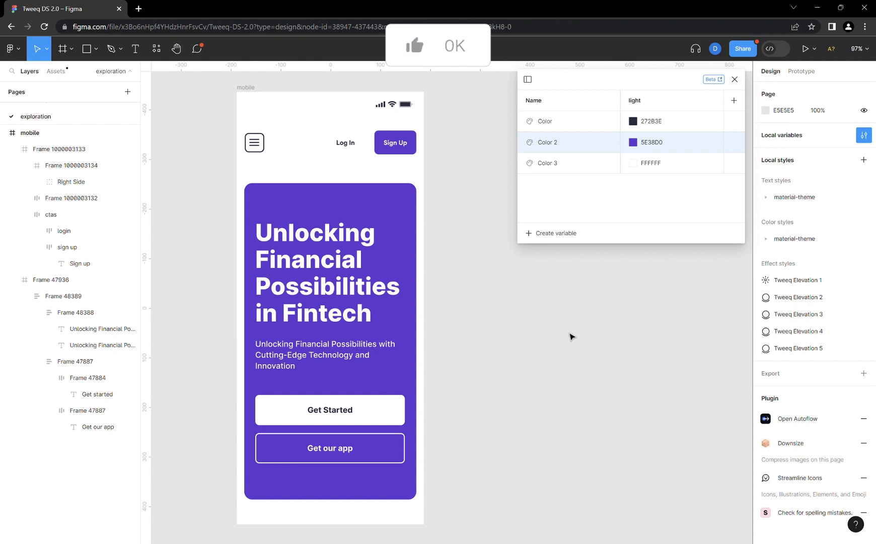
left_click(381, 205)
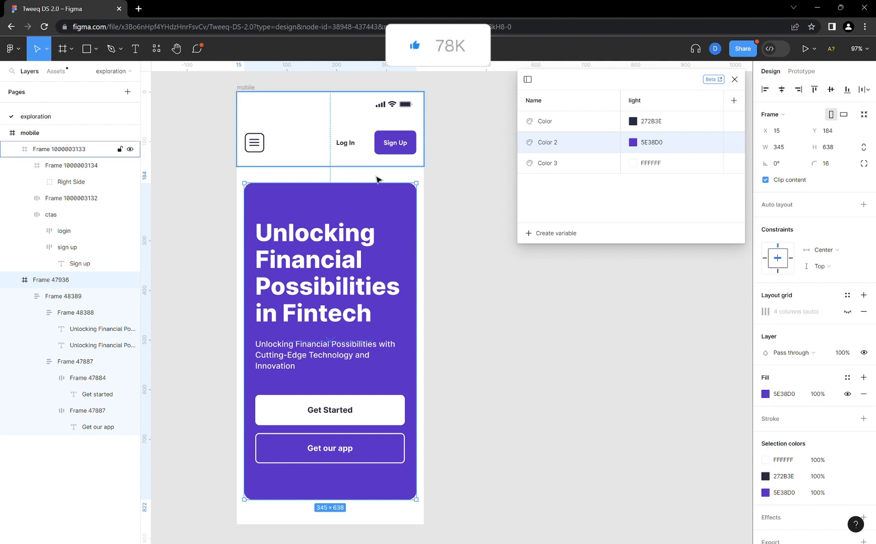
left_click(481, 285)
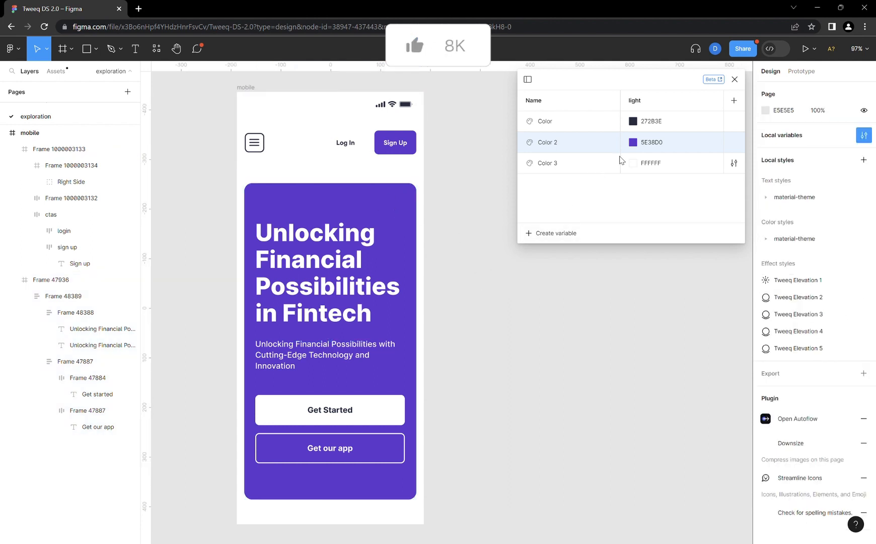
- Rename the purple 5E38D0 color variable from Color 2 to bg1
double_click(557, 146)
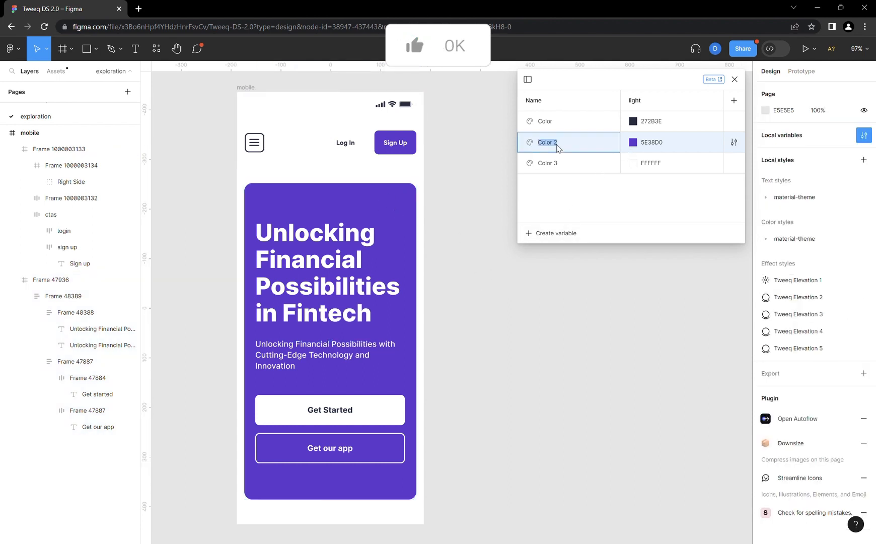
type("ba")
key("BackSpace")
type("g1")
key("Return")
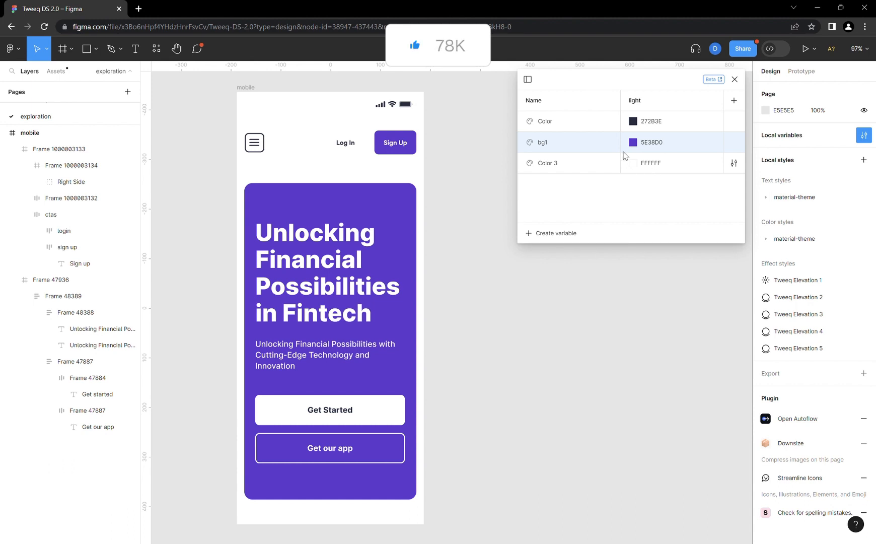
- Check the mobile frame's background fill and rename the white Color 3 variable as main-bg
left_click(246, 89)
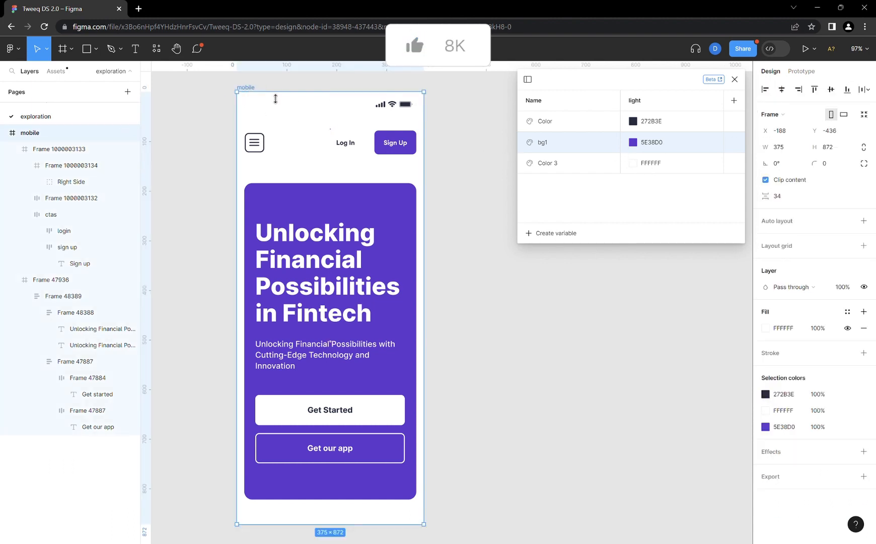
left_click(495, 165)
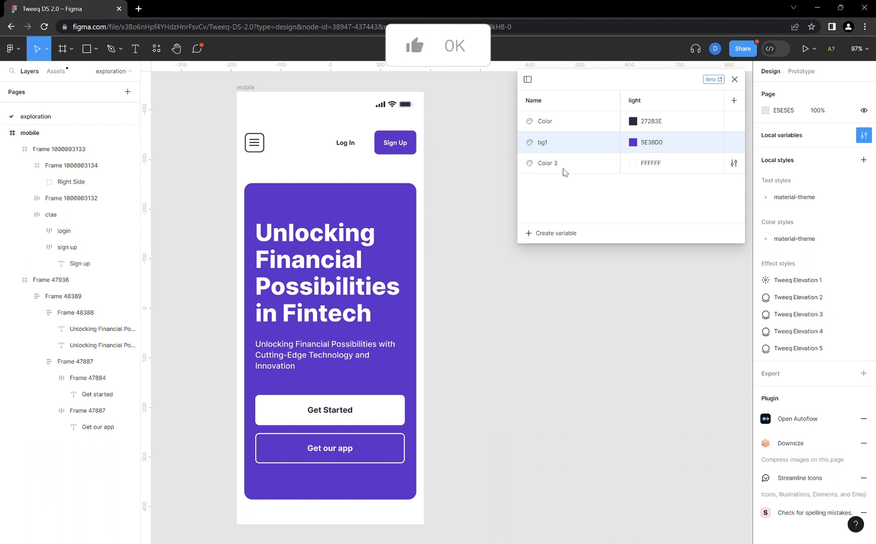
left_click(549, 165)
double_click(548, 164)
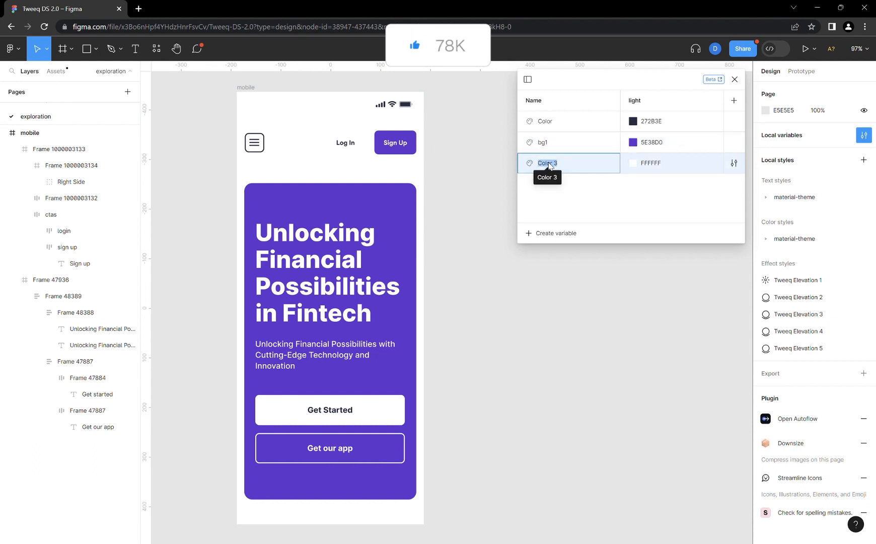
type("main-bg")
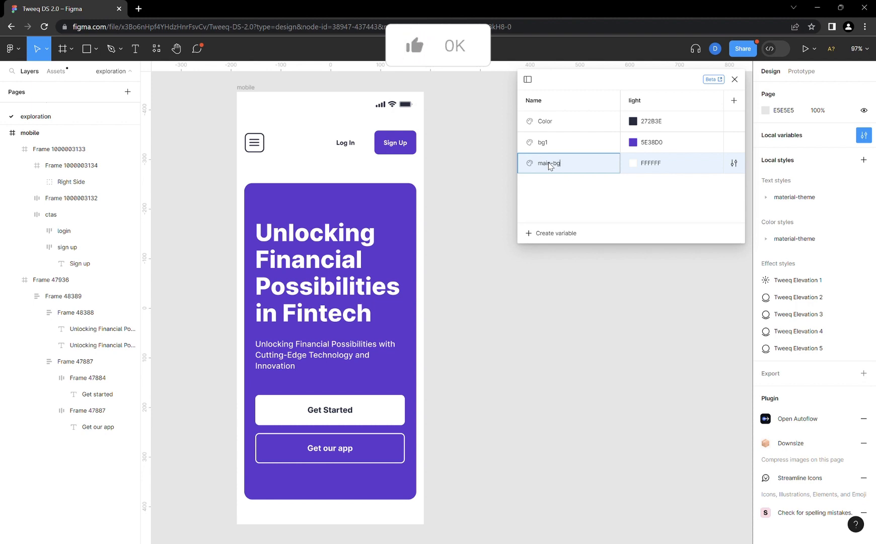
key("Return")
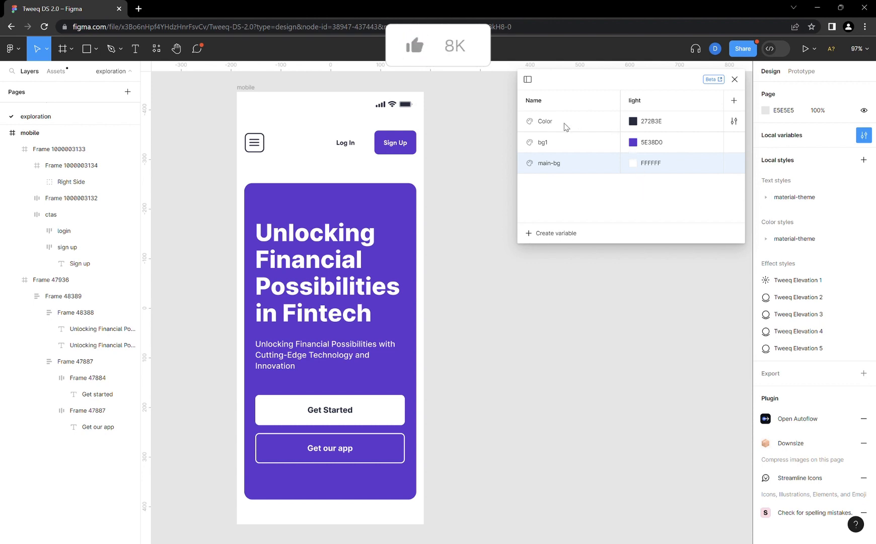
- Rename the dark 272B3E color variable as text
left_click(549, 123)
left_click(550, 123)
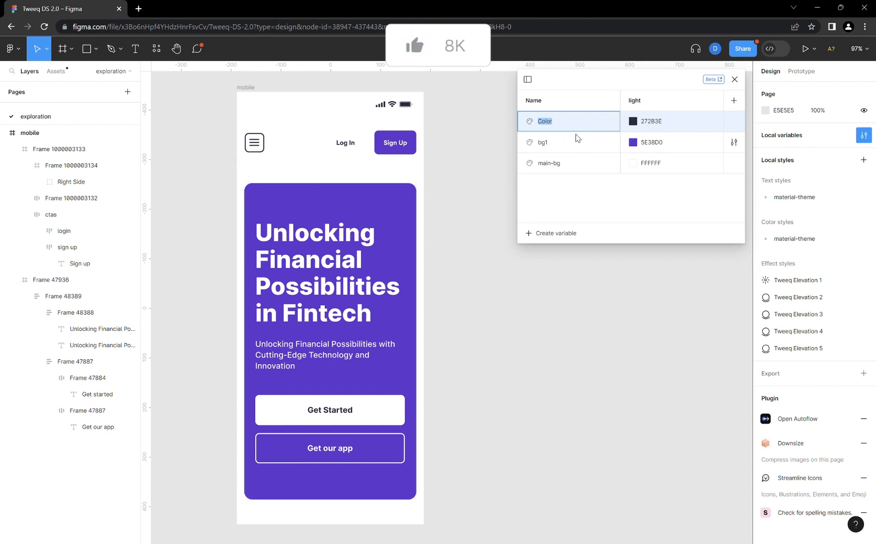
type("text")
key("Return")
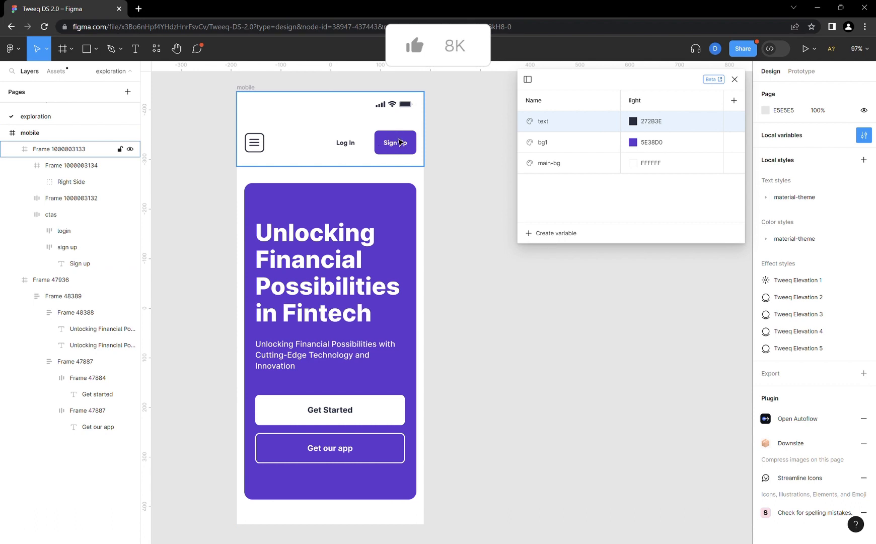
- Add three more color variables below main-bg, keeping their default names and white light values
left_click(570, 232)
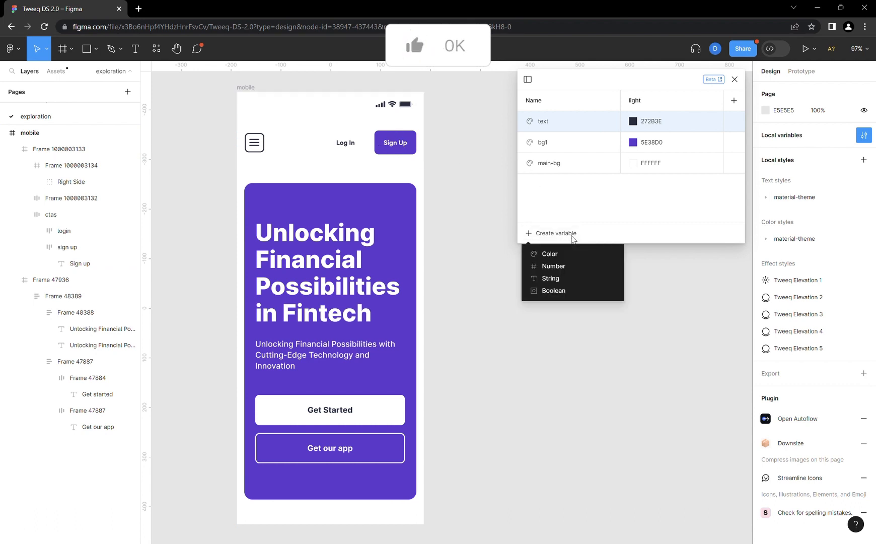
left_click(568, 253)
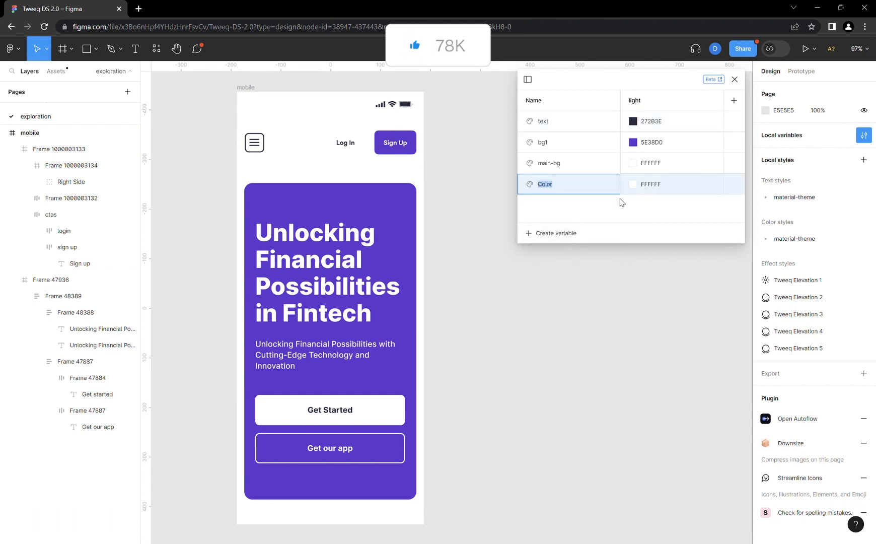
left_click(569, 233)
left_click(557, 254)
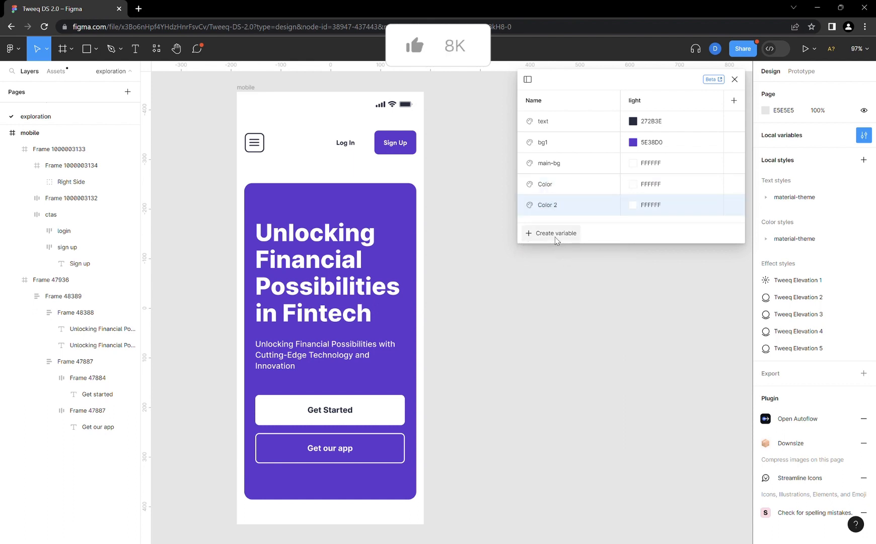
left_click(554, 233)
left_click(558, 254)
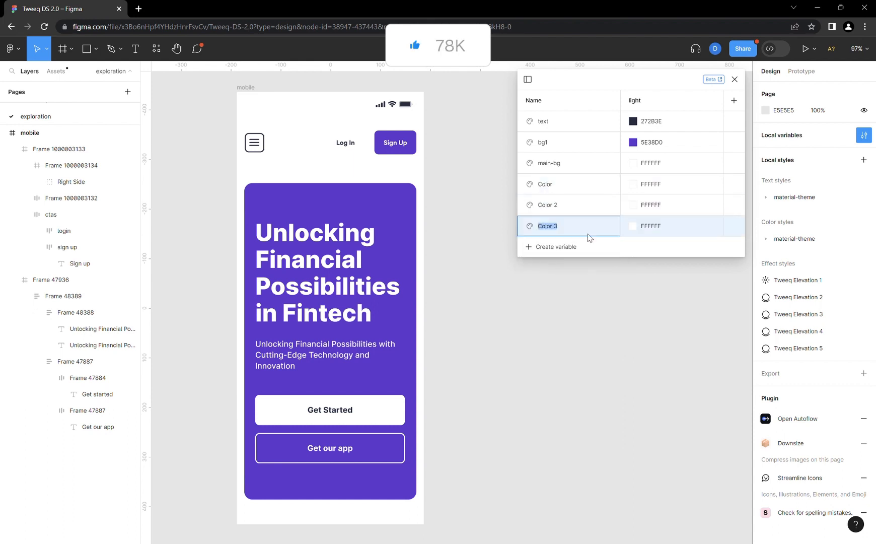
- Copy bg1's light value 5E38D0 into the first new color variable and rename that variable as button
left_click(644, 147)
key("ctrl+c")
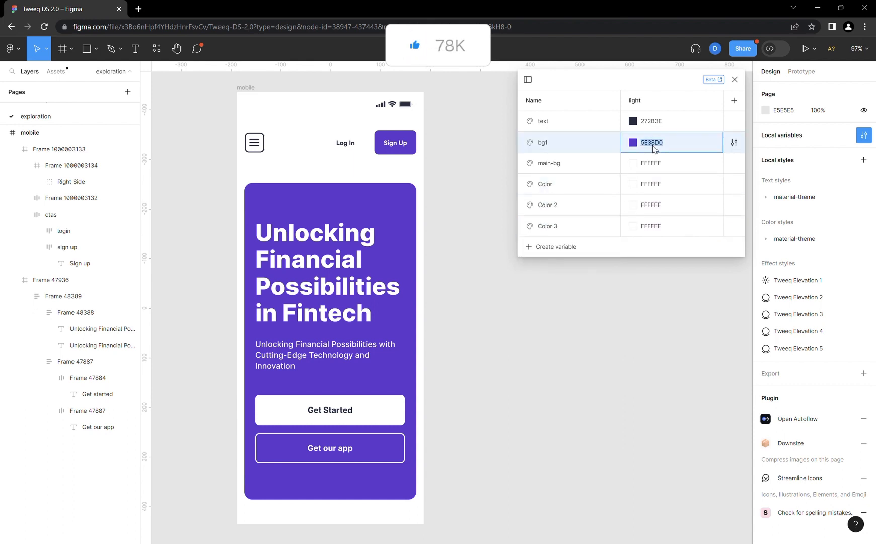
left_click(655, 186)
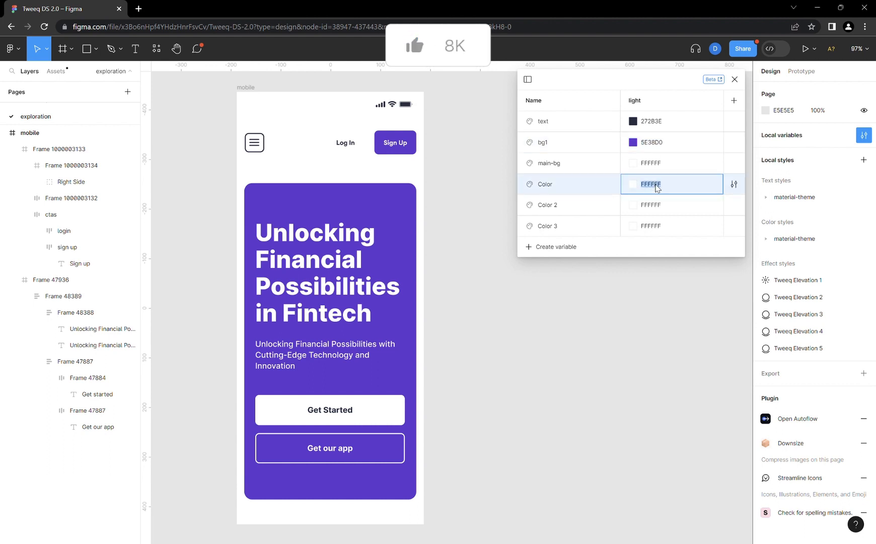
key("ctrl+v")
left_click(550, 188)
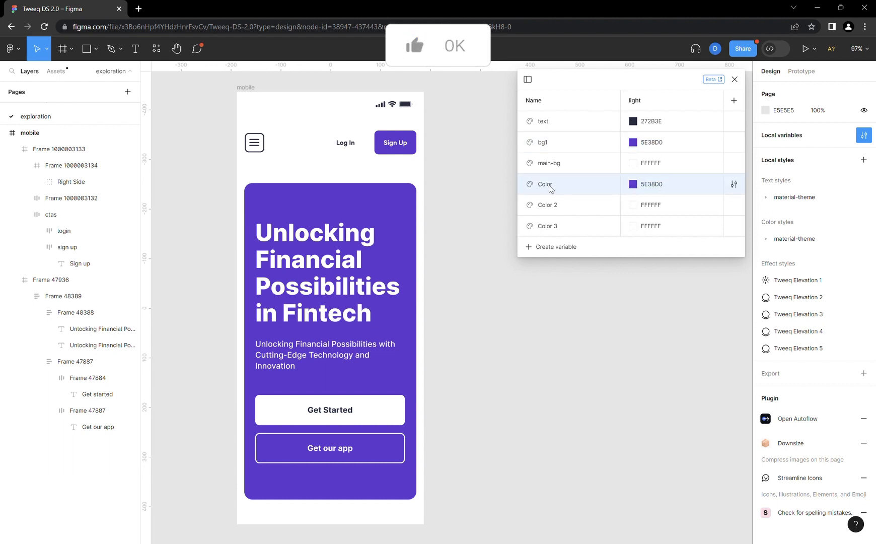
double_click(550, 188)
type("button")
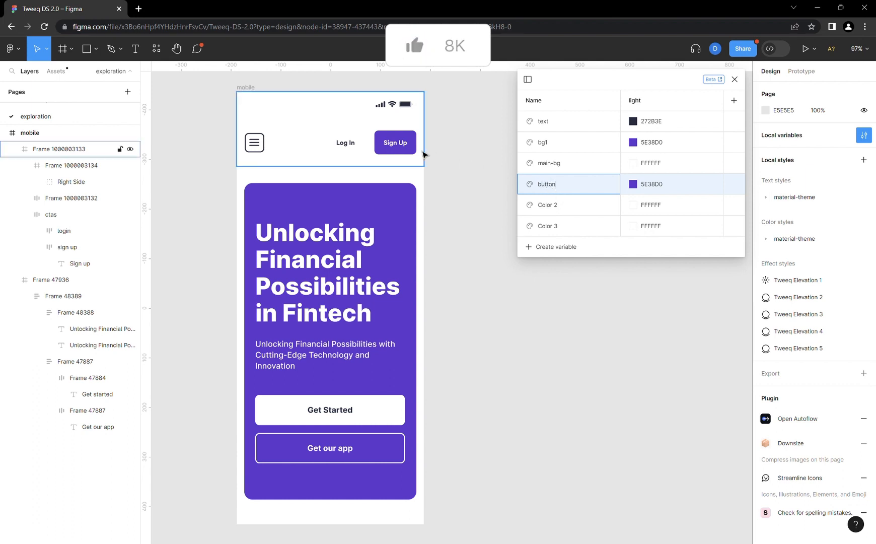
left_click(409, 134)
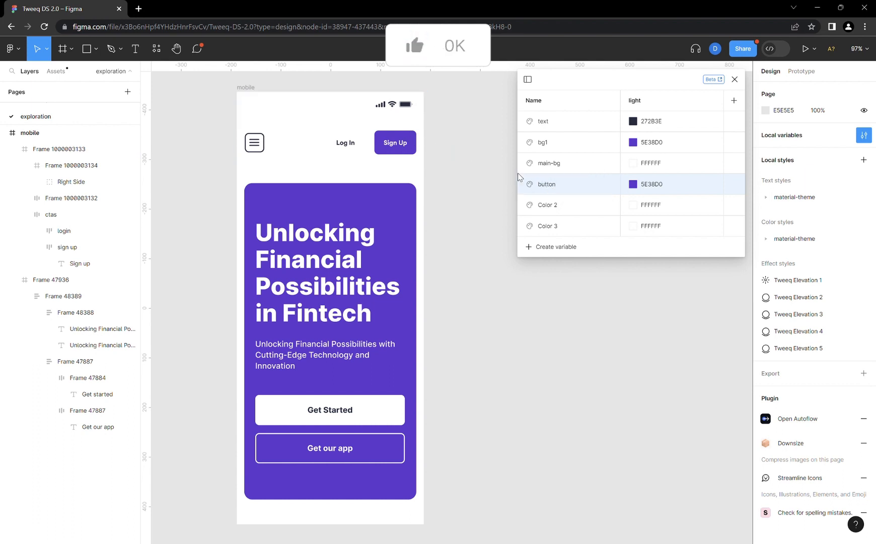
- Rename the Color 2 variable as button-text, leaving its light value white
left_click(653, 205)
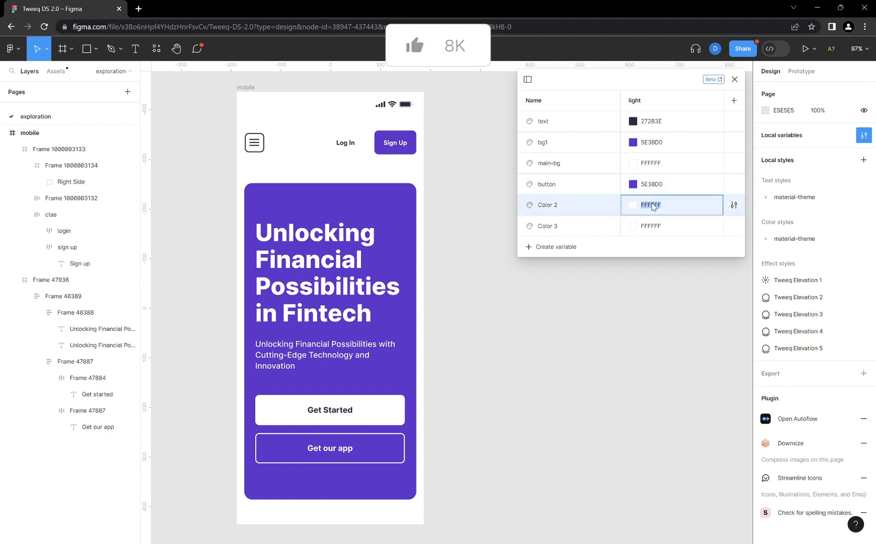
double_click(553, 206)
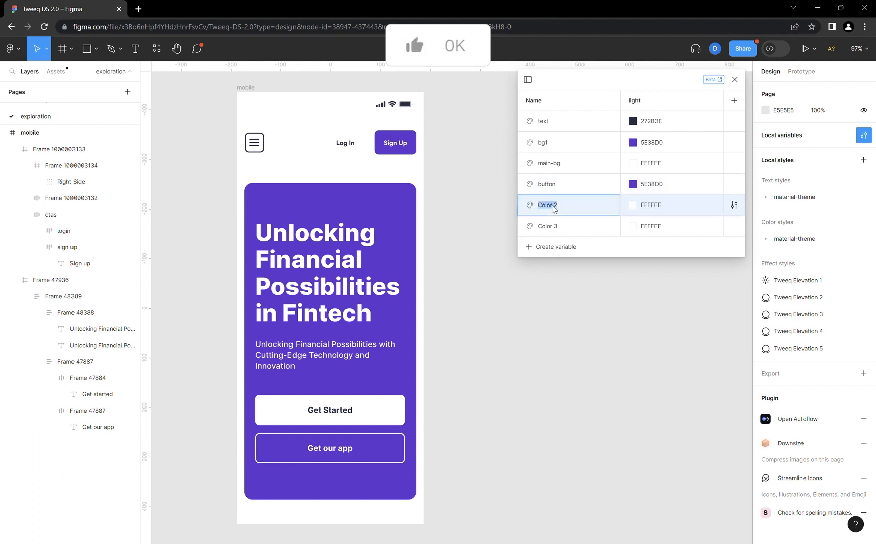
type("button-text")
key("Return")
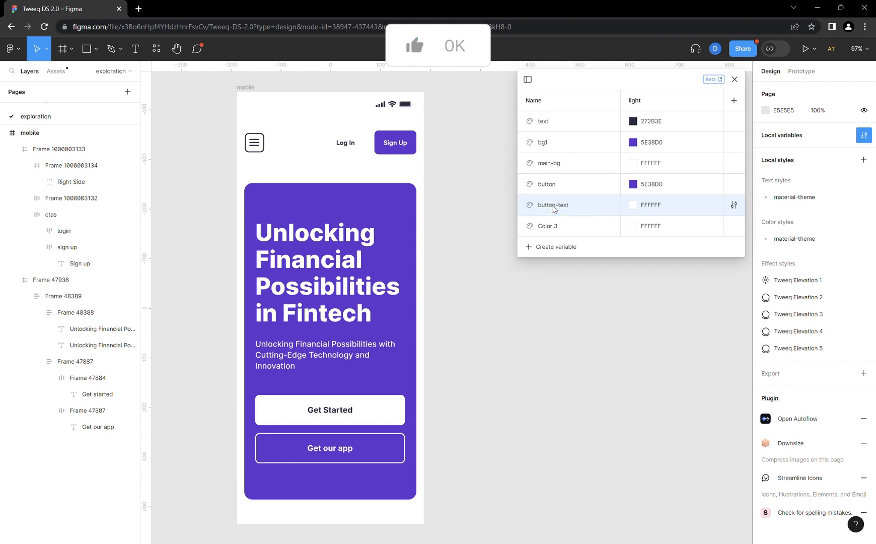
- Examine the colors used by the header buttons, the menu icon, the purple card and its content frame
left_click(384, 142)
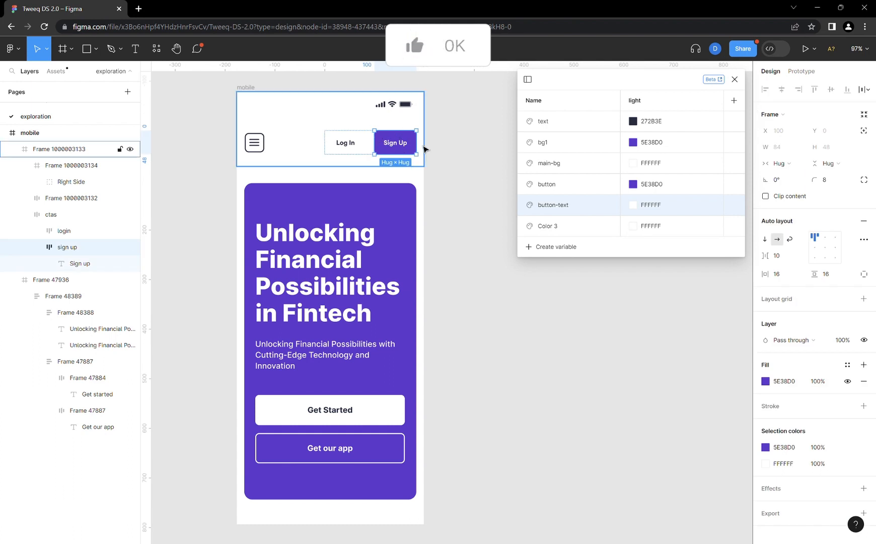
left_click(354, 147)
left_click(262, 149)
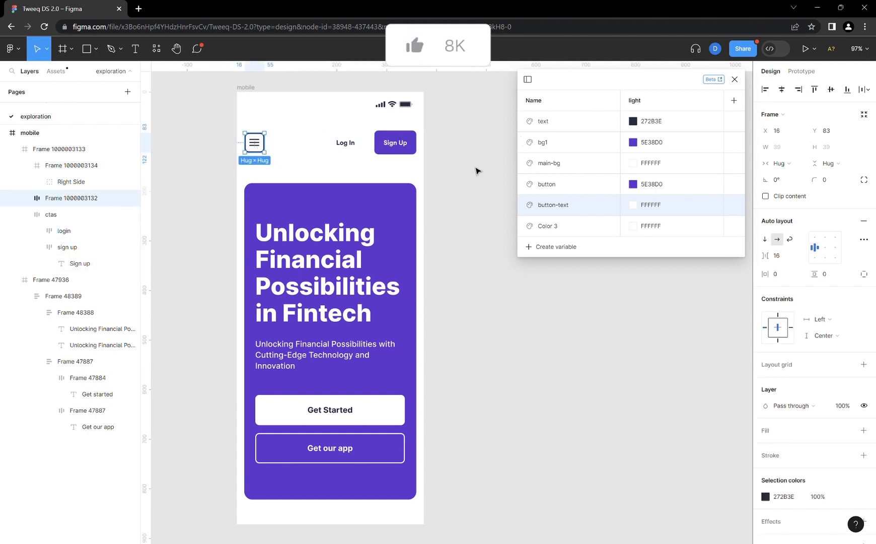
left_click(398, 227)
scroll(375, 236, "down", 3)
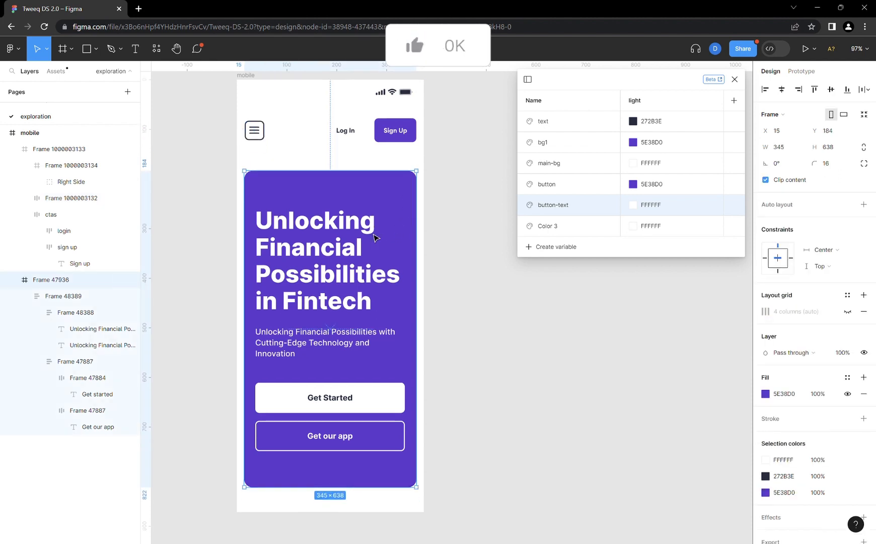
scroll(374, 237, "up", 1)
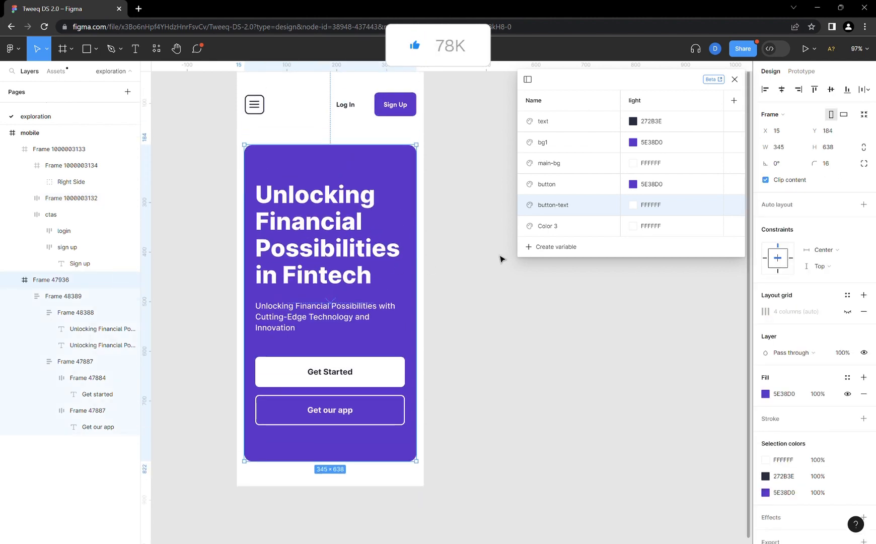
double_click(311, 267)
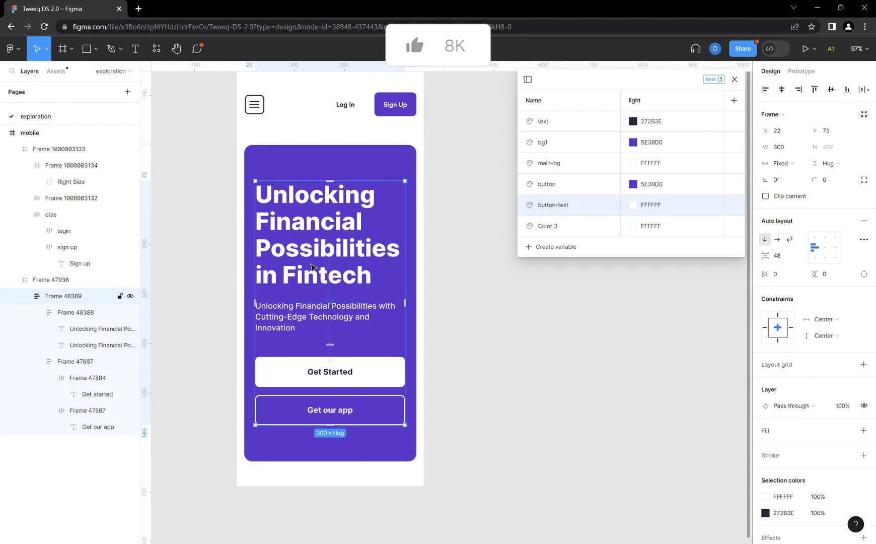
- Rename the Color 3 variable as bg-text
double_click(553, 229)
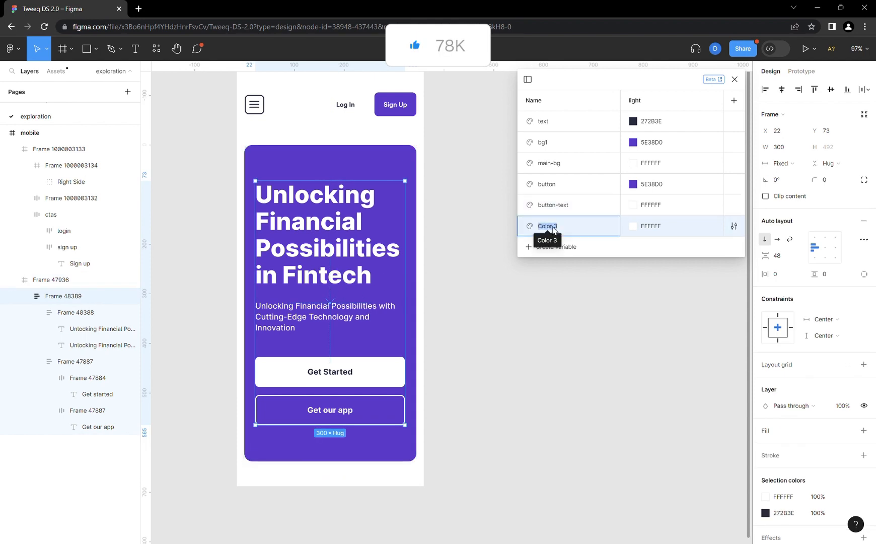
type("bg")
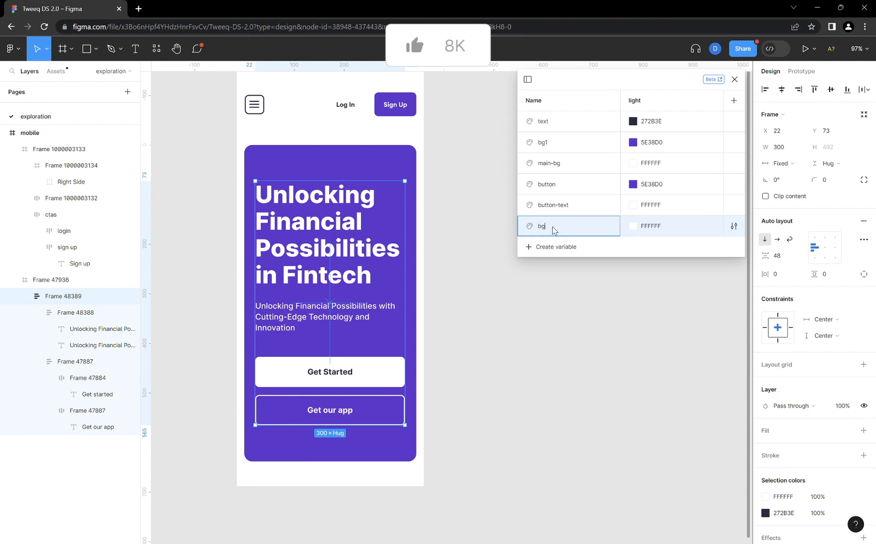
type("-text")
key("Return")
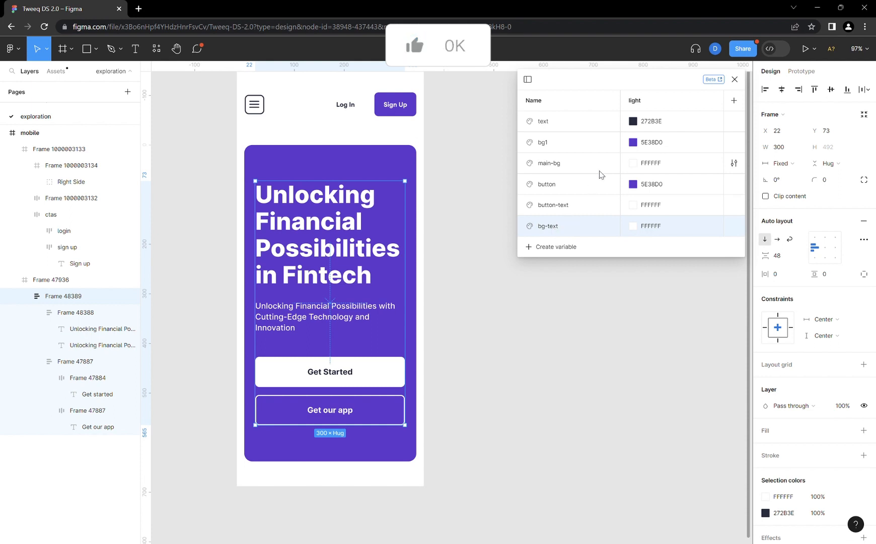
- Add a new color variable below bg-text and name it button2
left_click(563, 248)
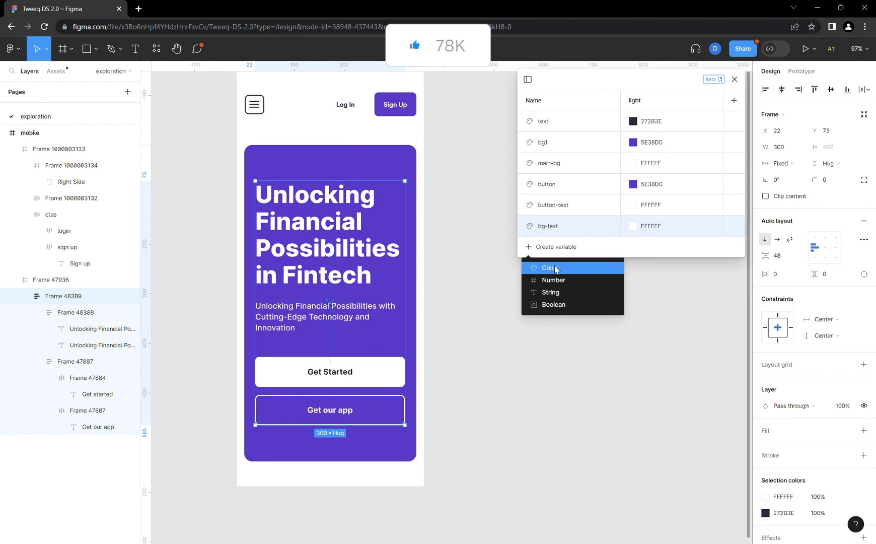
left_click(566, 267)
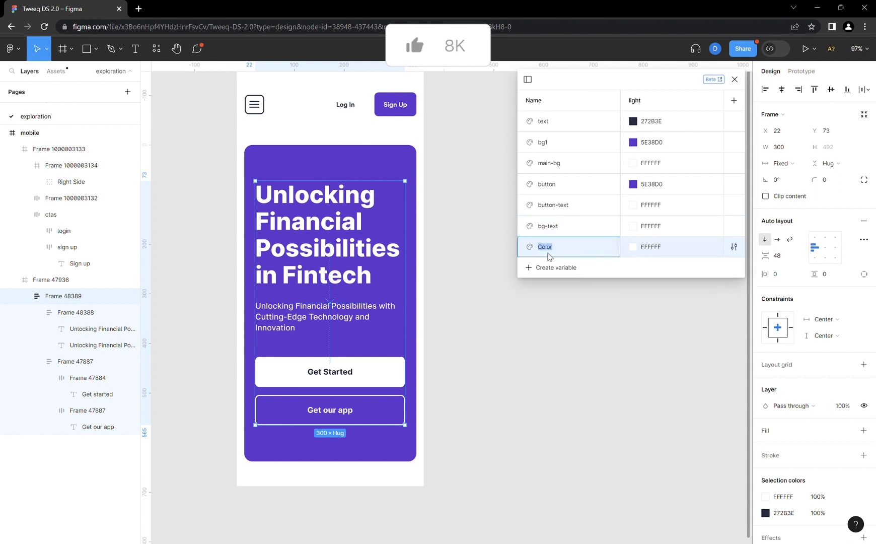
left_click(499, 353)
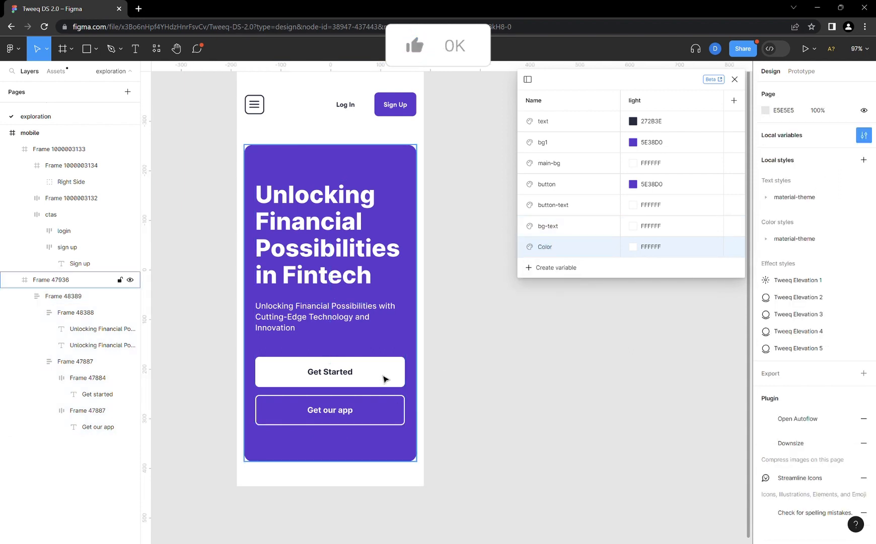
double_click(548, 251)
type("button2")
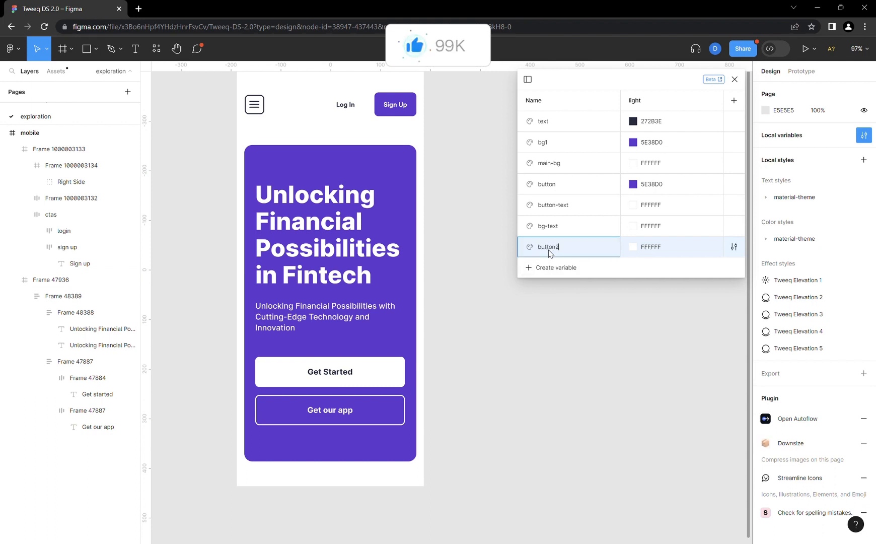
key("Return")
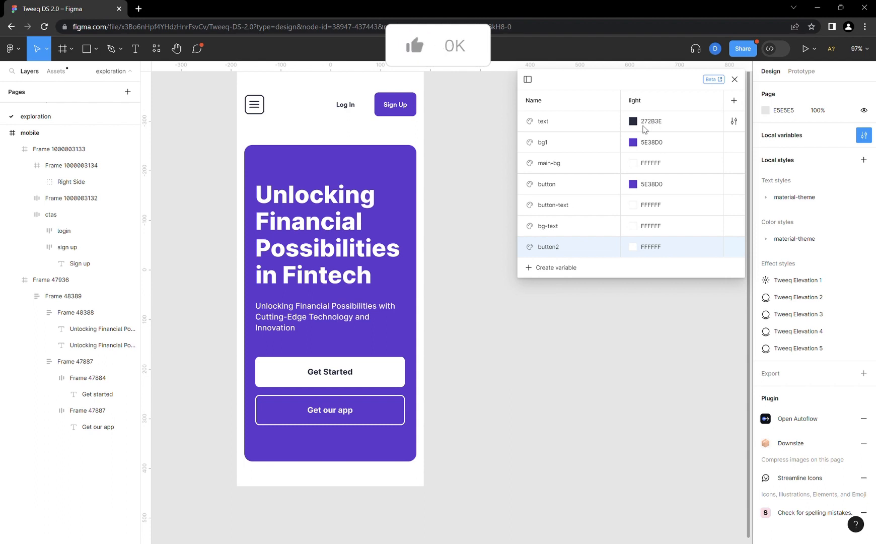
- Add a new color variable below button2 and name it b2-text
left_click(563, 266)
left_click(560, 289)
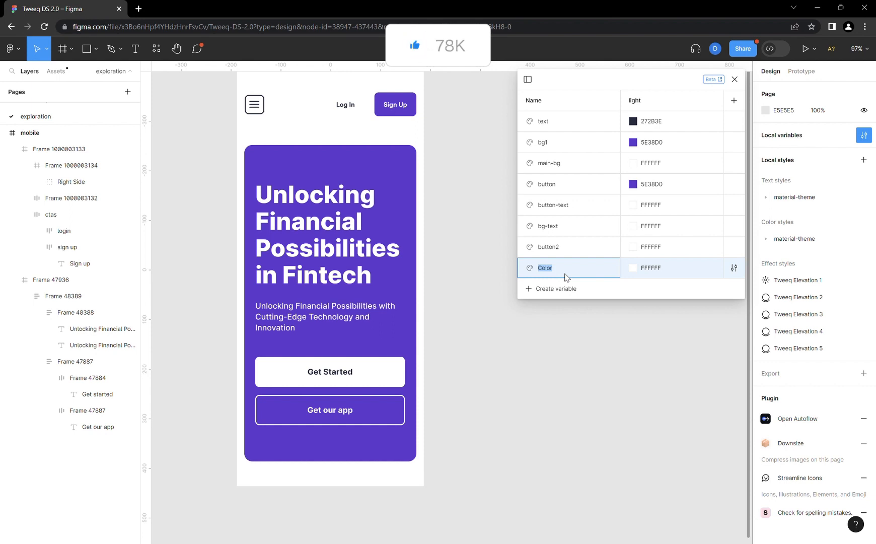
type("b2-text")
key("Return")
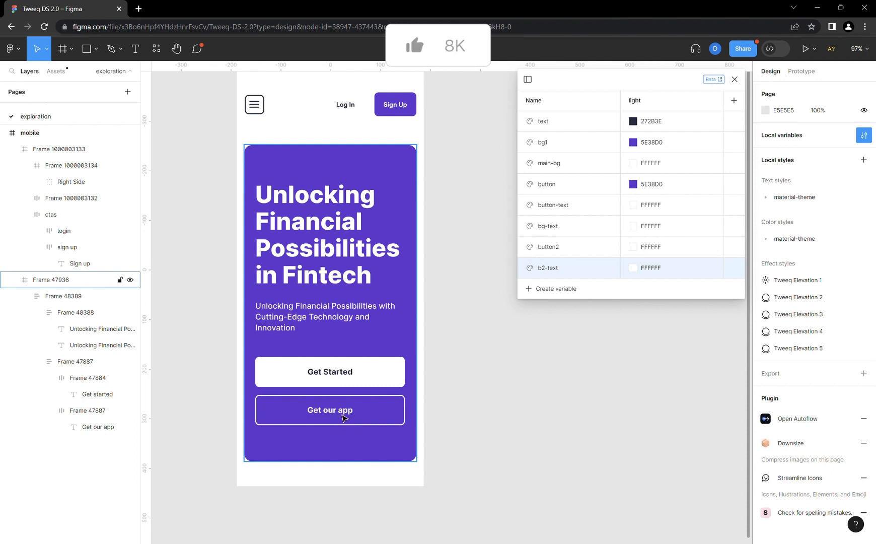
- Add another color variable below b2-text and name it b2text-white
left_click(553, 290)
left_click(551, 306)
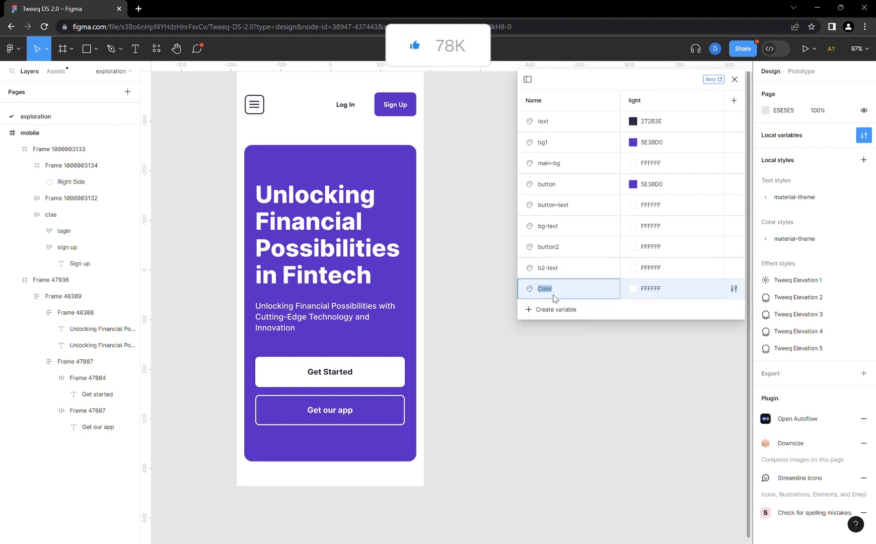
type("b2text-white")
key("Return")
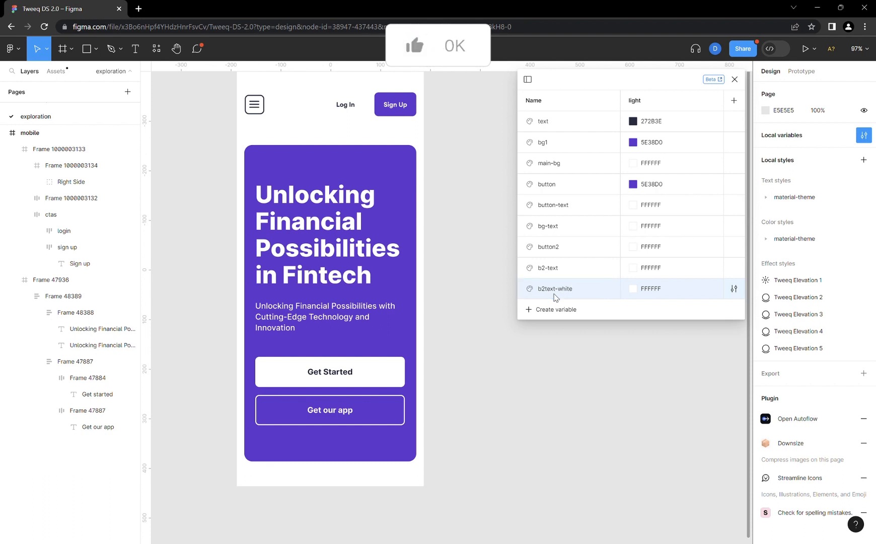
double_click(562, 270)
left_click(562, 270)
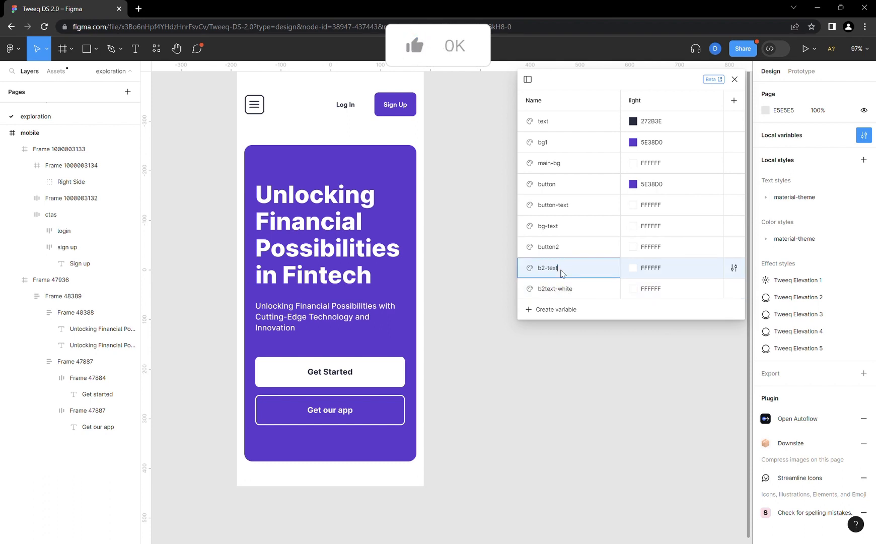
key("Return")
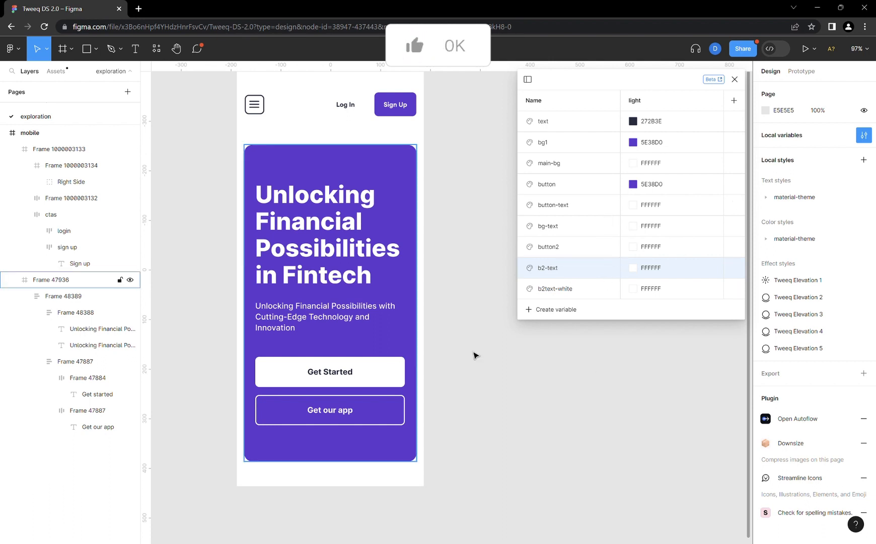
- Copy the text variable's light value 272B3E into the light value of b2-text
left_click(661, 121)
left_click(661, 122)
key("ctrl+c")
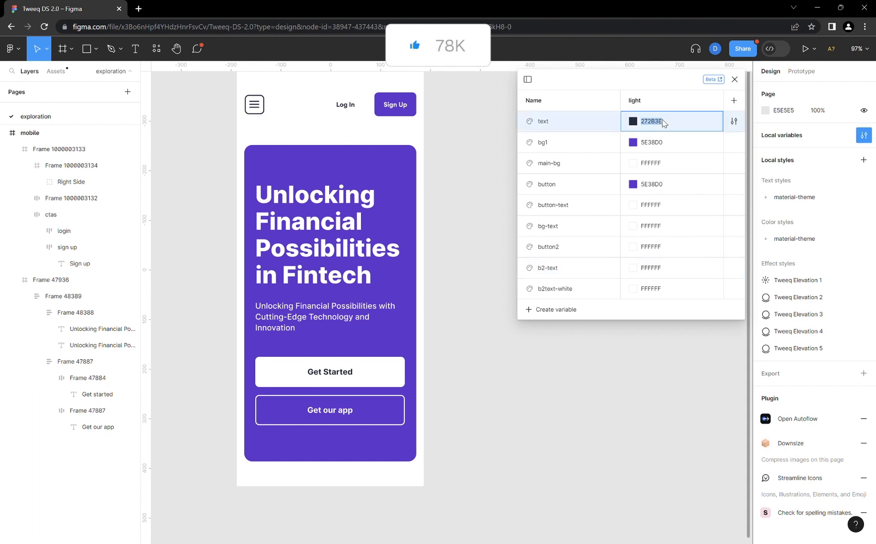
left_click(660, 270)
left_click(659, 271)
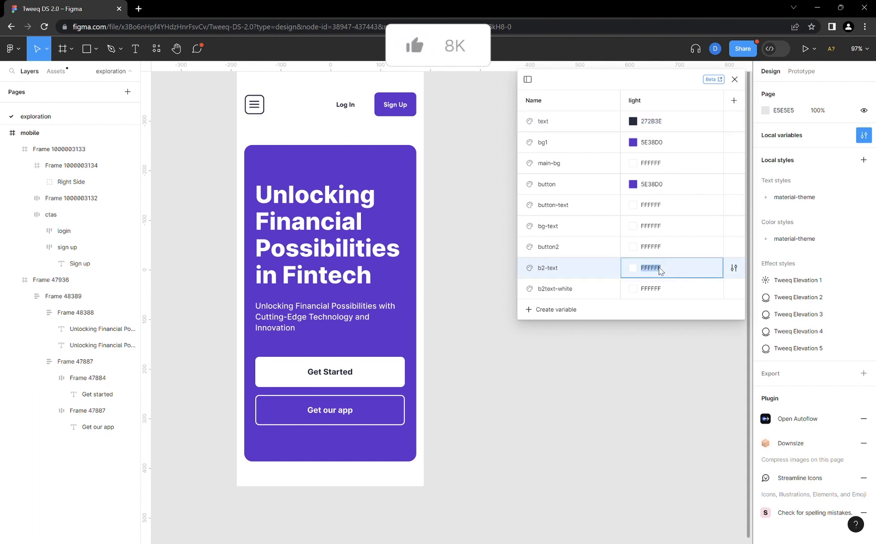
key("ctrl+v")
key("Return")
left_click(584, 248)
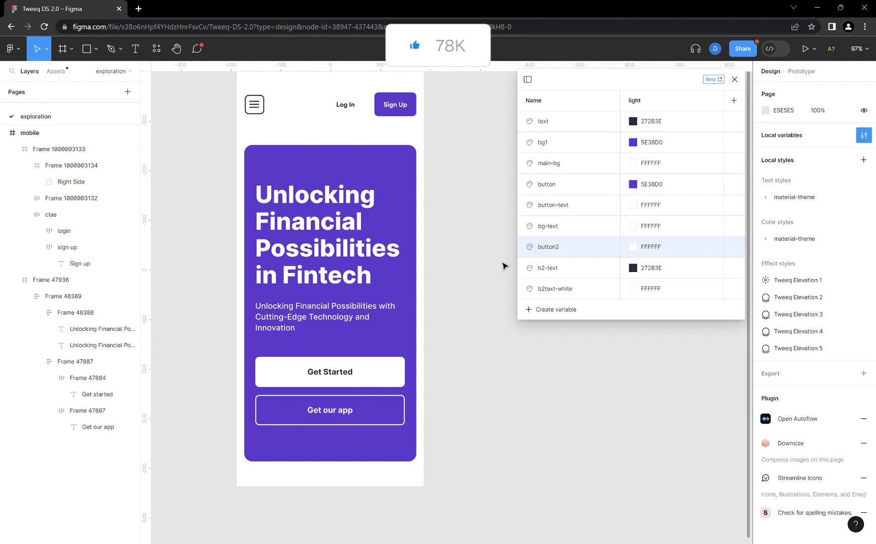
- Link the Sign Up button's purple fill to the button variable and its white label to button-text
scroll(504, 264, "up", 3)
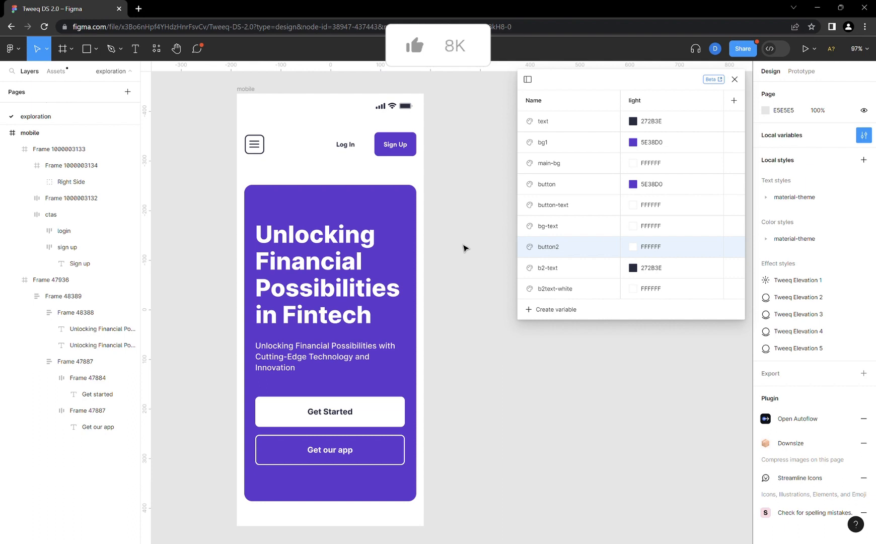
left_click(254, 91)
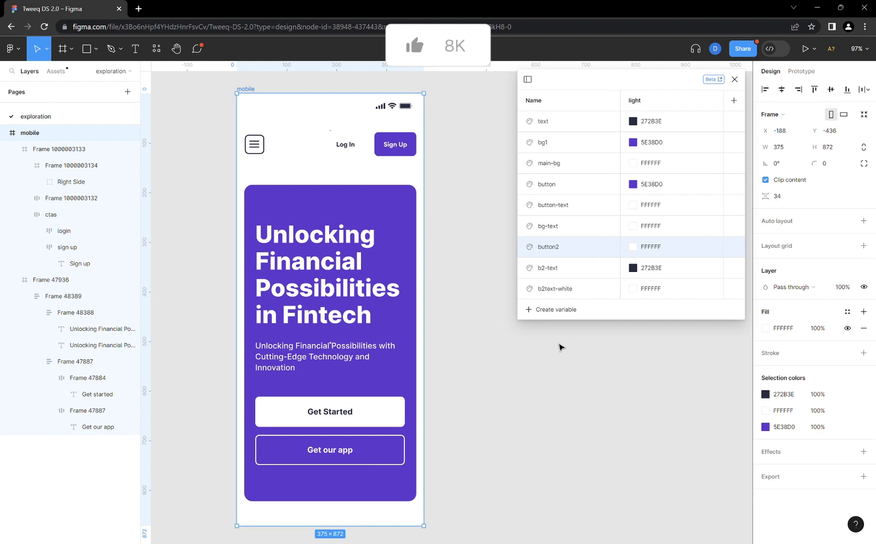
left_click(414, 134)
left_click(414, 135)
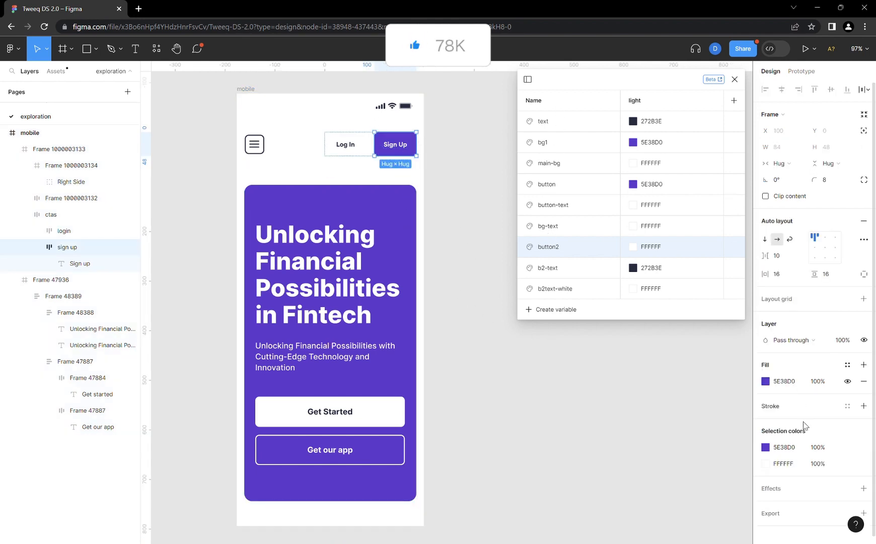
left_click(846, 448)
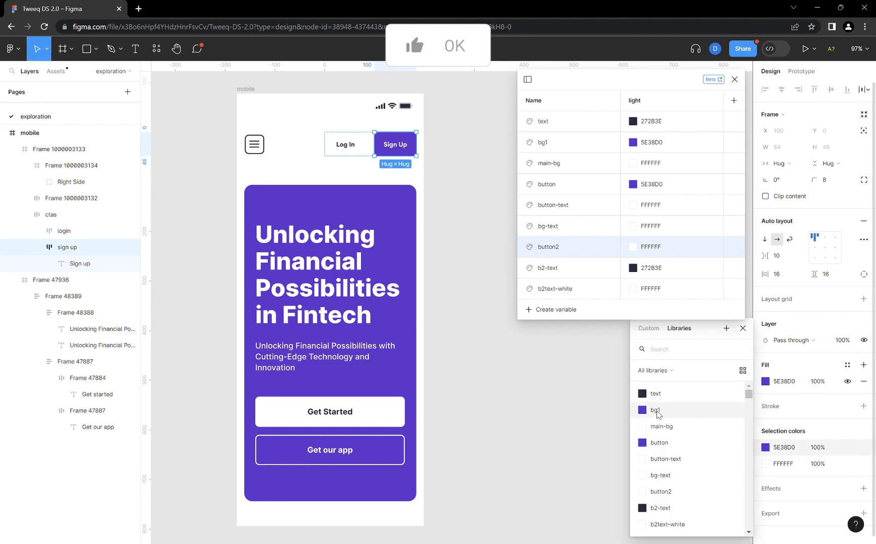
left_click(661, 444)
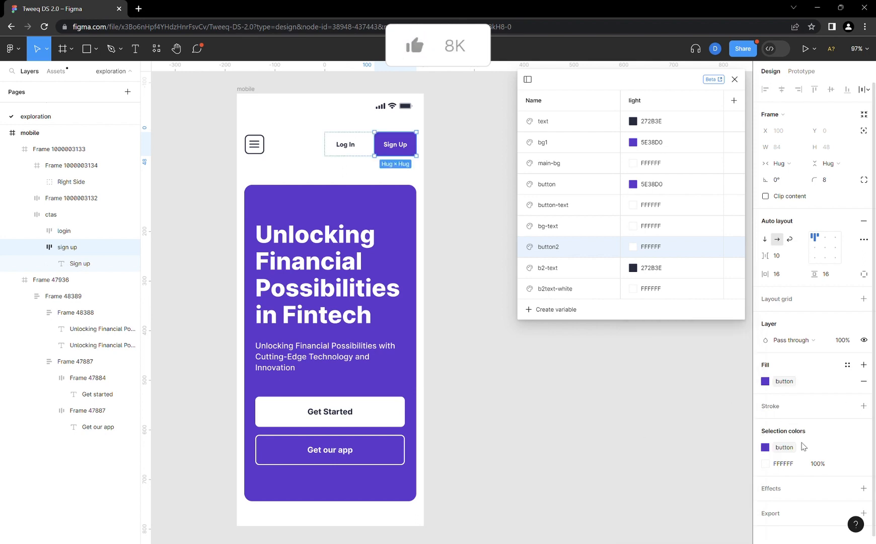
left_click(847, 463)
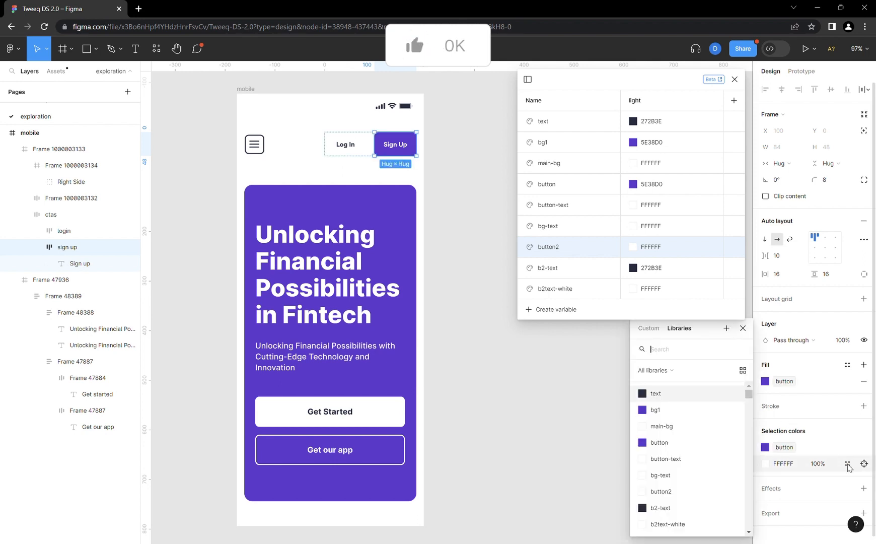
left_click(675, 459)
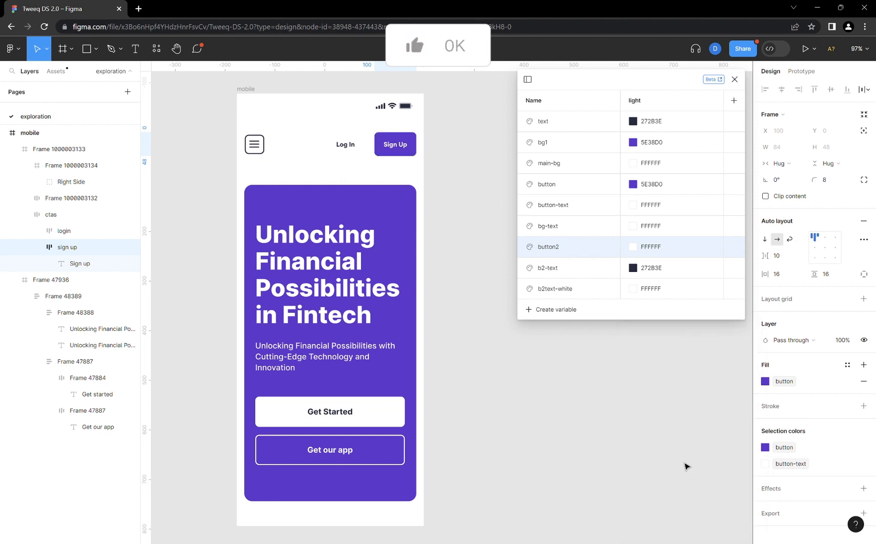
- Apply the text variable to the dark color of the Log In button and the menu icon together
left_click(348, 151)
left_click(254, 145, "shift")
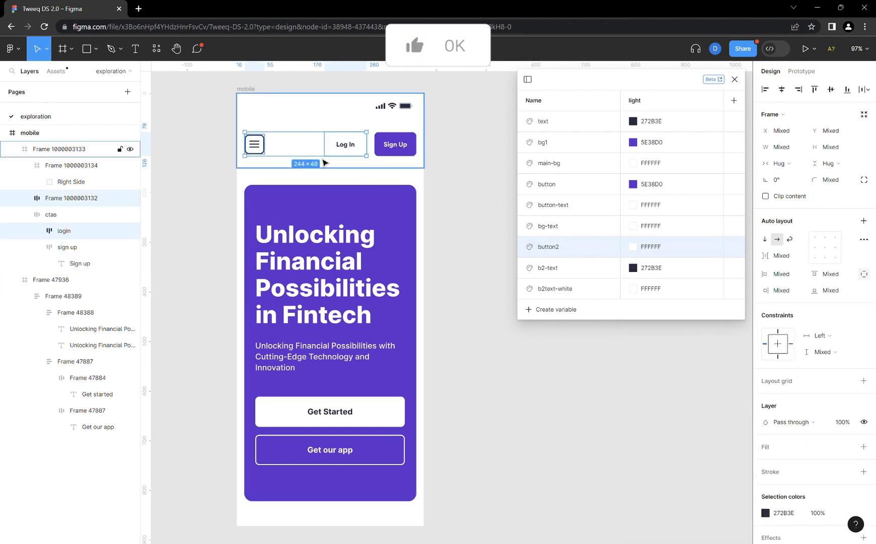
scroll(829, 491, "down", 2)
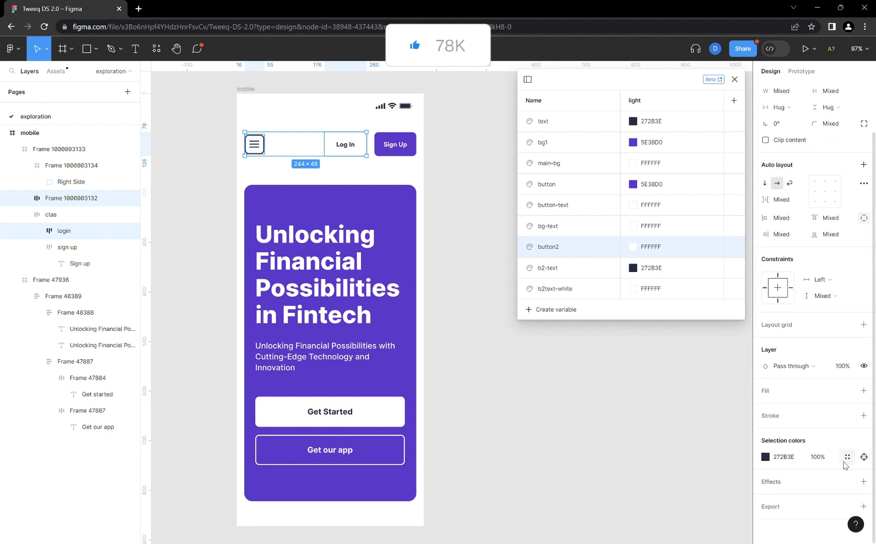
left_click(850, 456)
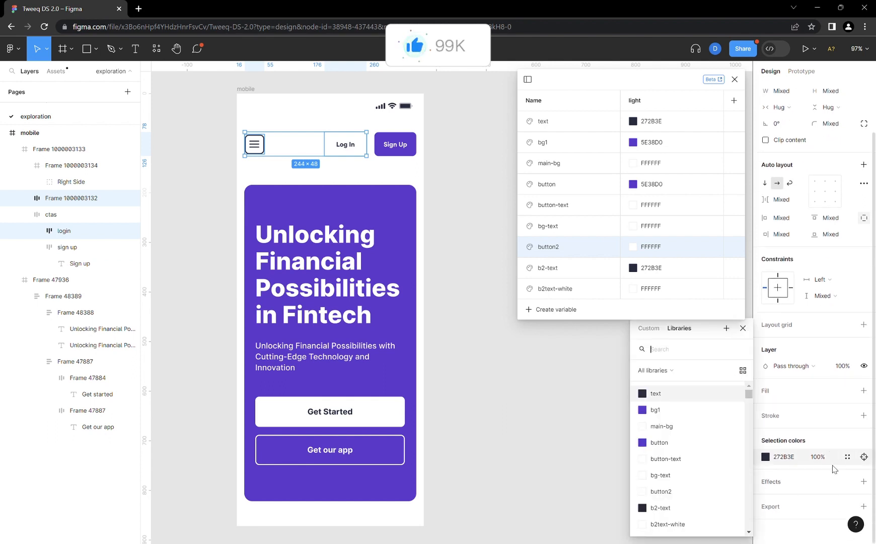
left_click(689, 396)
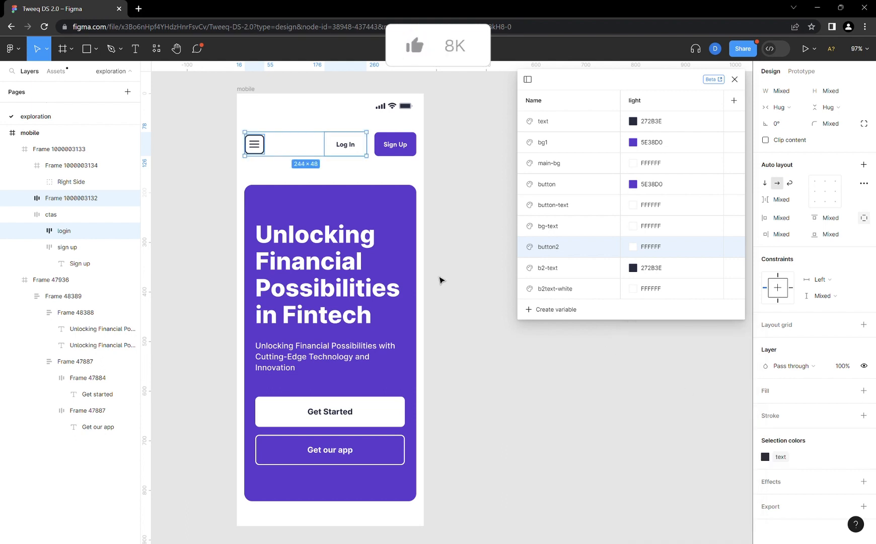
- Apply the main-bg variable to the mobile frame's fill
left_click(249, 95)
left_click(847, 292)
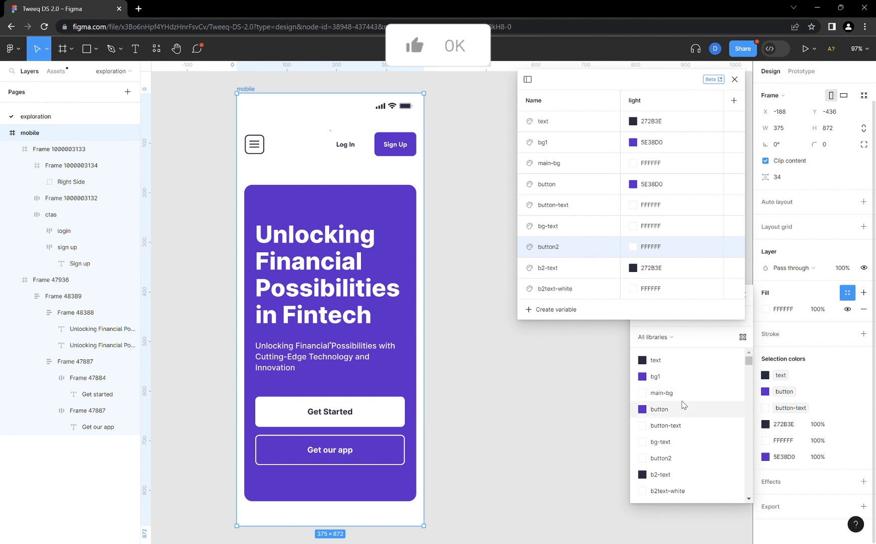
left_click(664, 394)
- Apply the text variable to the dark status bar icons above the header
left_click(395, 111)
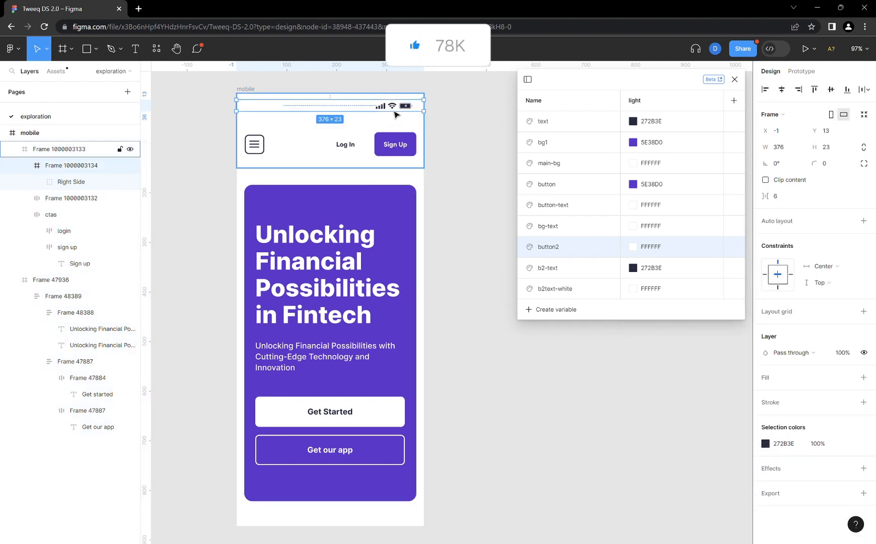
left_click(848, 443)
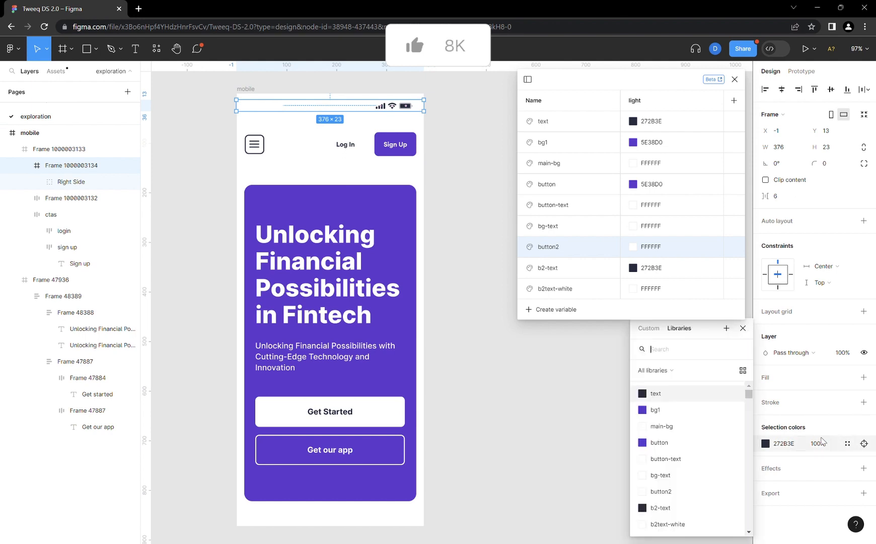
left_click(664, 398)
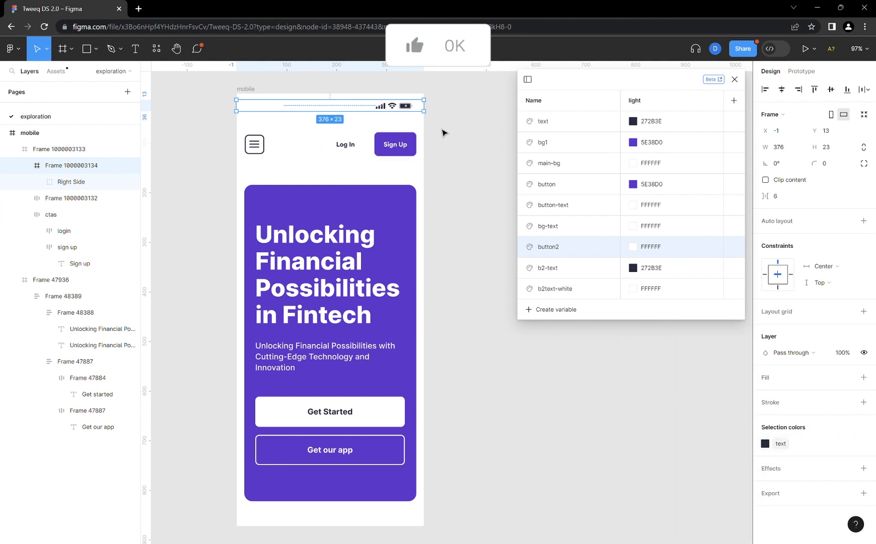
- Apply the bg1 variable to the fill of the large purple card
left_click(247, 93)
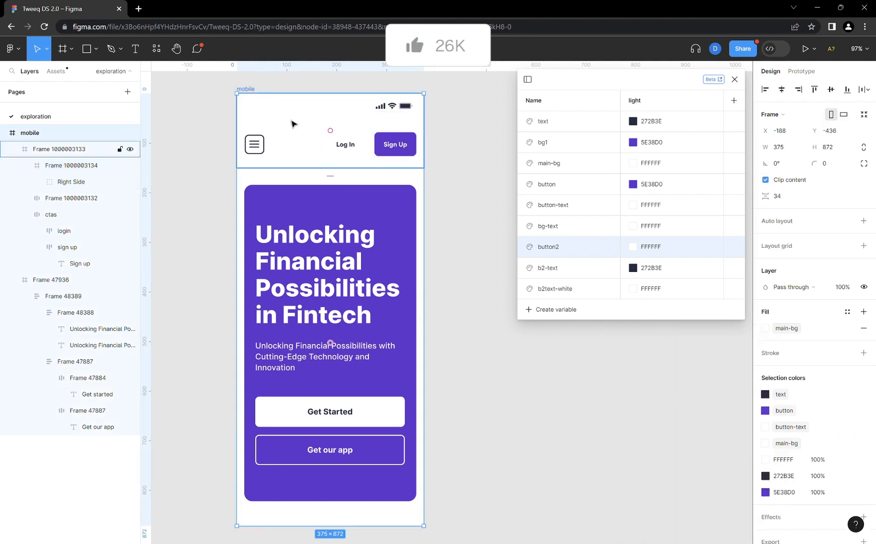
left_click(323, 212)
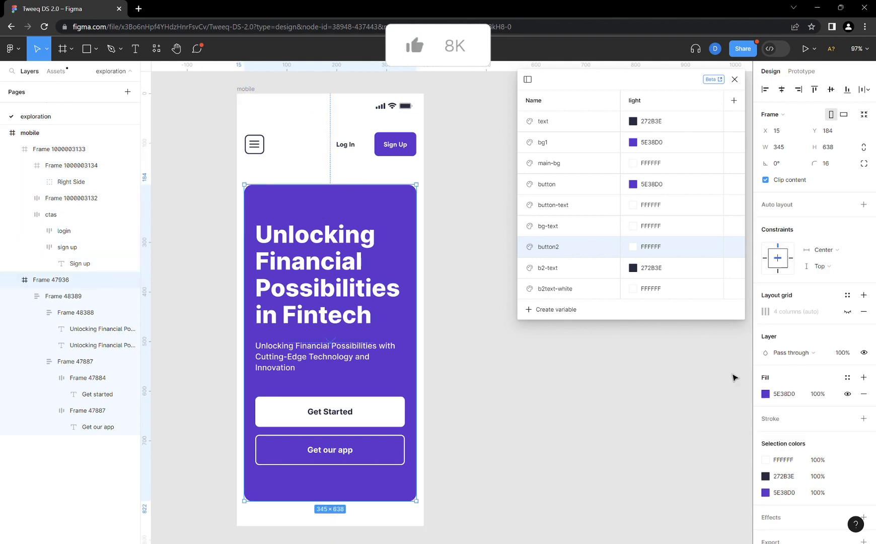
left_click(847, 377)
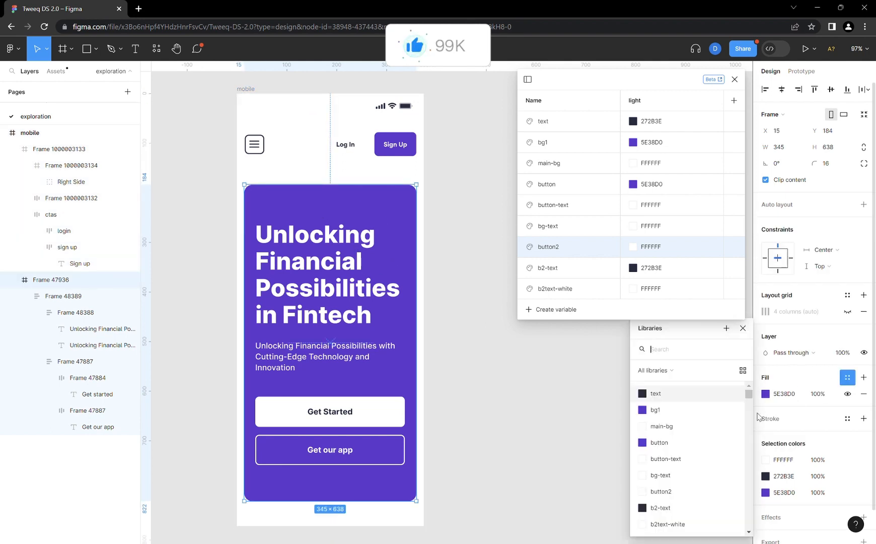
left_click(670, 410)
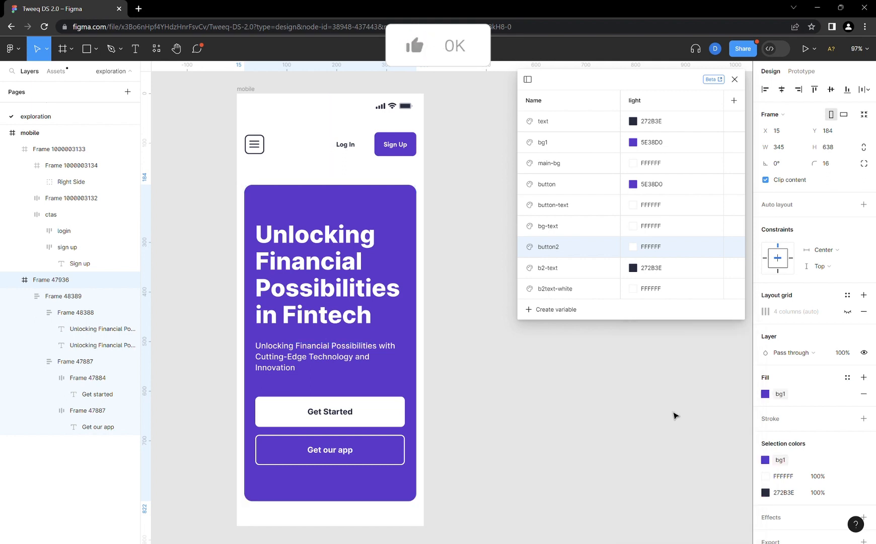
- Apply the bg-text variable to the white heading and description text on the purple card
left_click(343, 261)
left_click(341, 261)
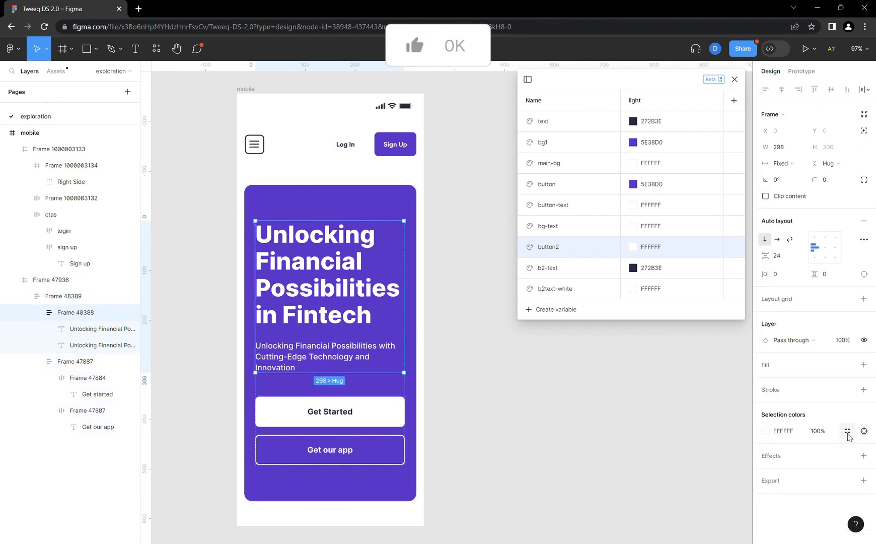
left_click(848, 431)
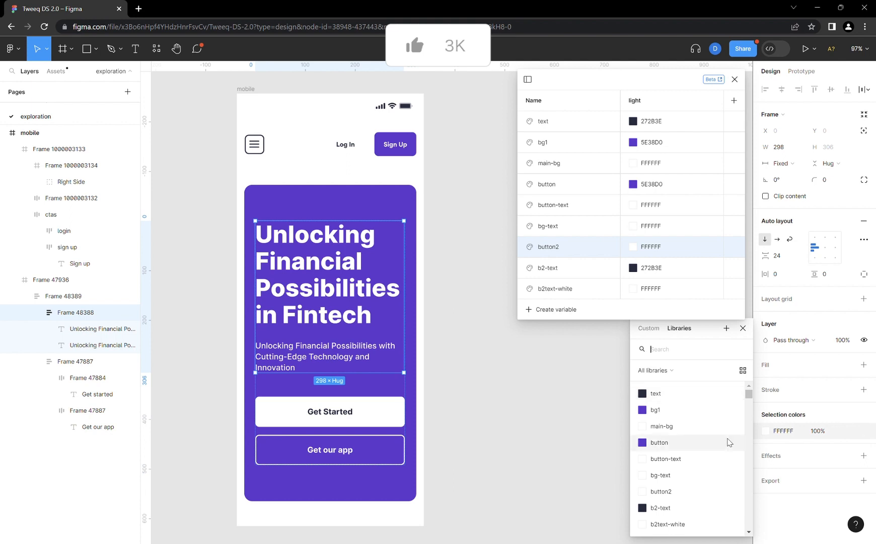
left_click(676, 479)
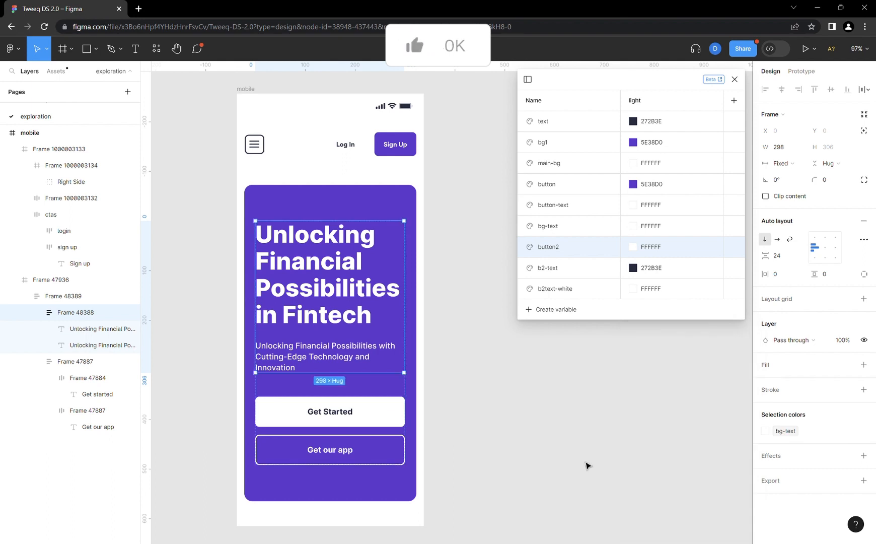
- Apply the button2 variable to the Get Started button's white fill
left_click(381, 422)
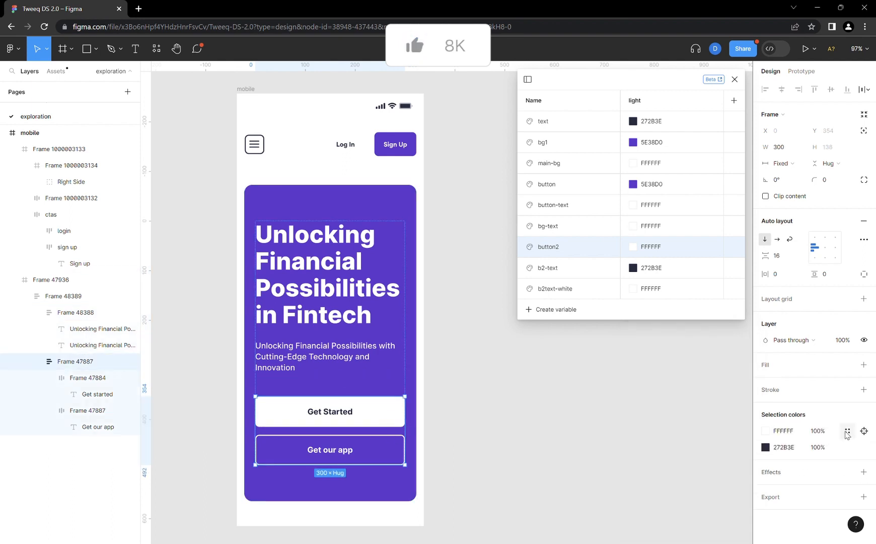
left_click(87, 377)
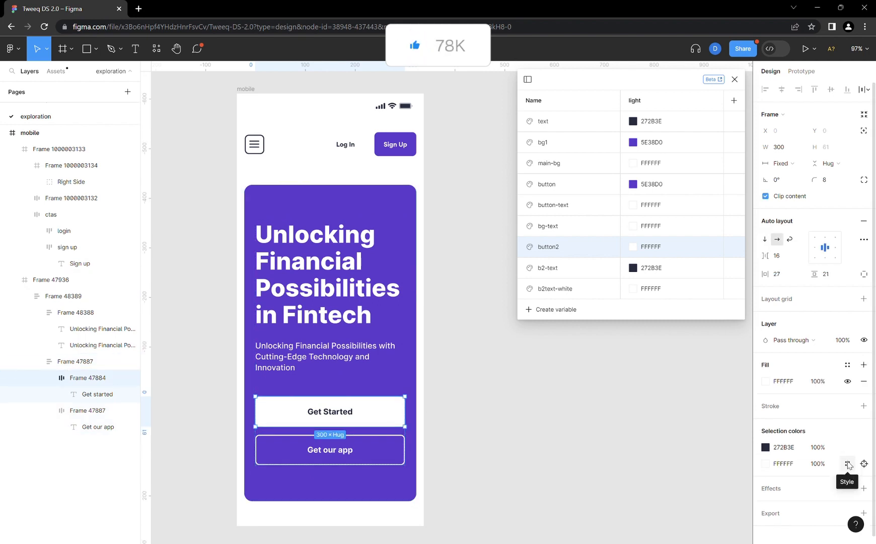
left_click(848, 463)
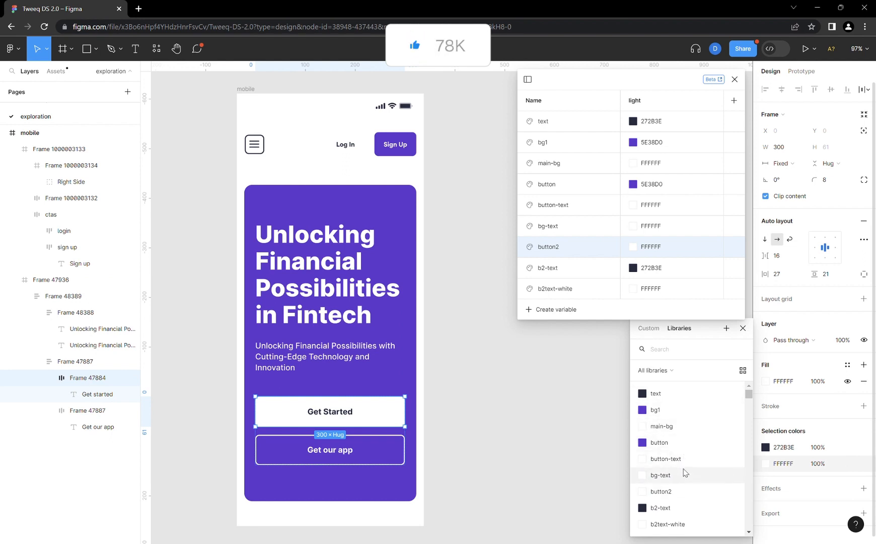
left_click(683, 496)
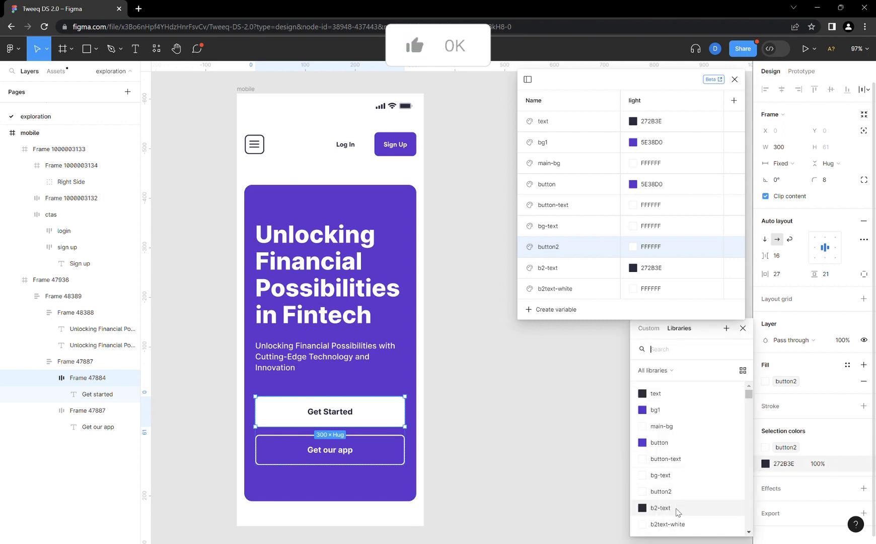
- Apply the b2-text variable to the Get Started label and b2text-white to the Get our app button's text and outline
left_click(661, 507)
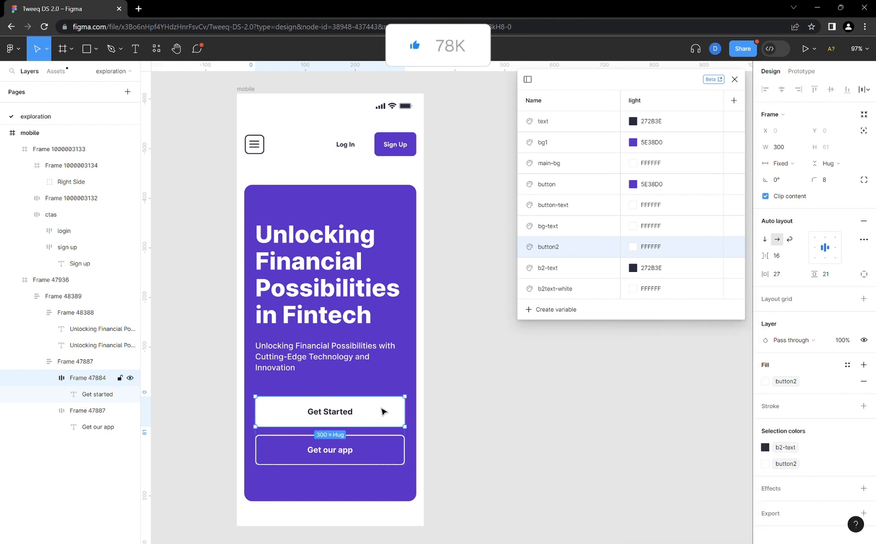
left_click(402, 449)
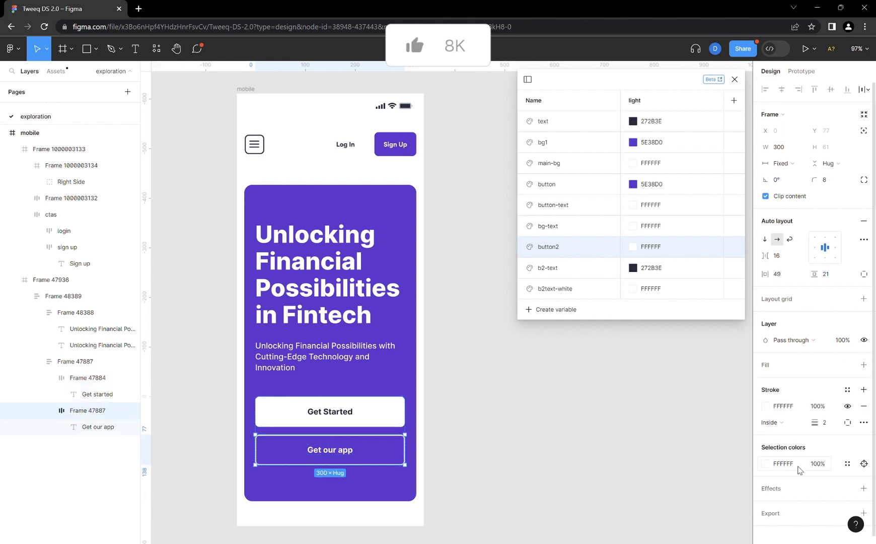
left_click(847, 463)
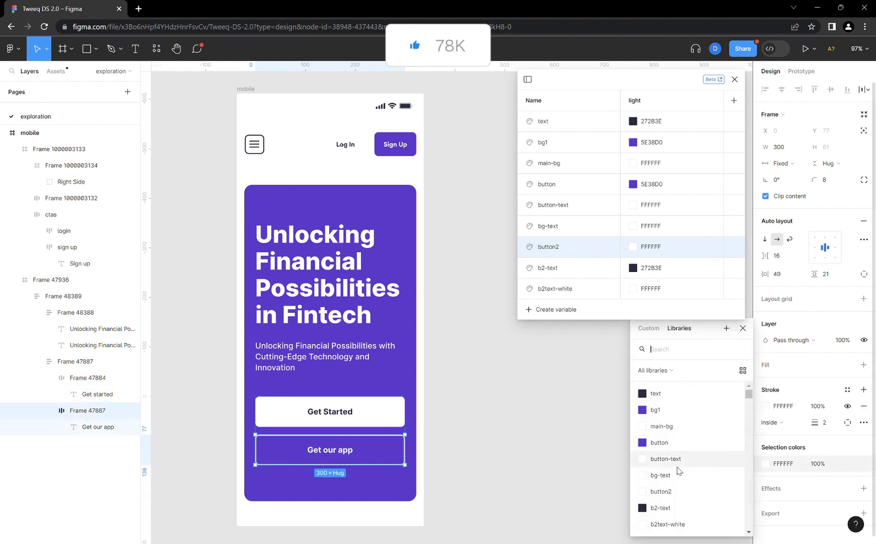
scroll(677, 468, "down", 1)
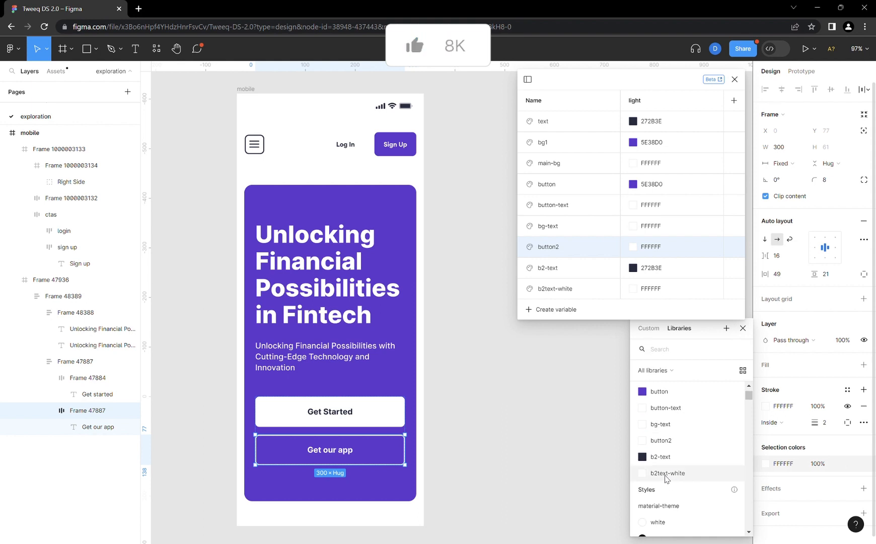
left_click(672, 476)
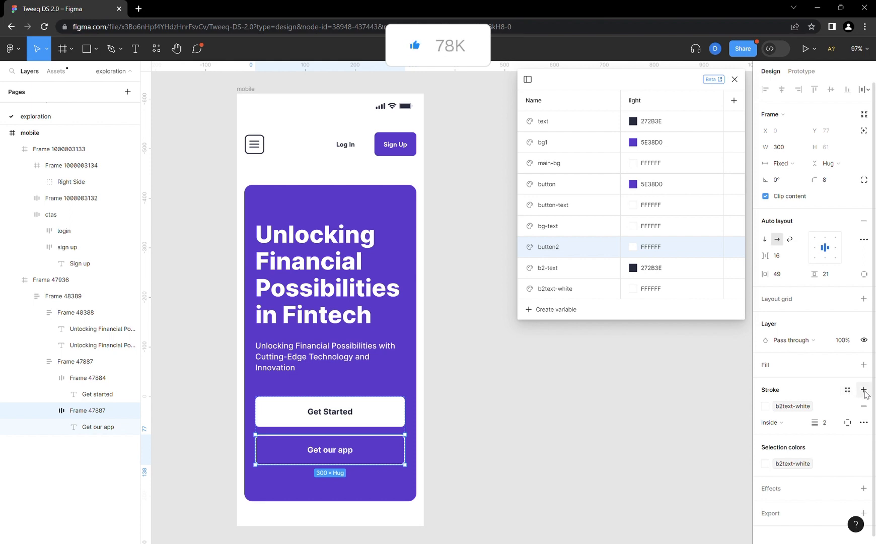
- Replace the stroke variable of the Get our app button with button2
left_click(848, 391)
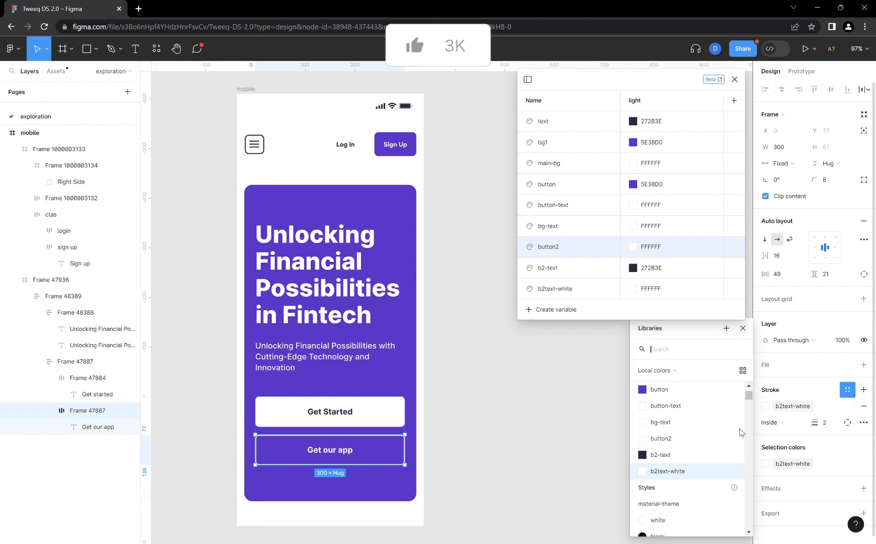
left_click(672, 439)
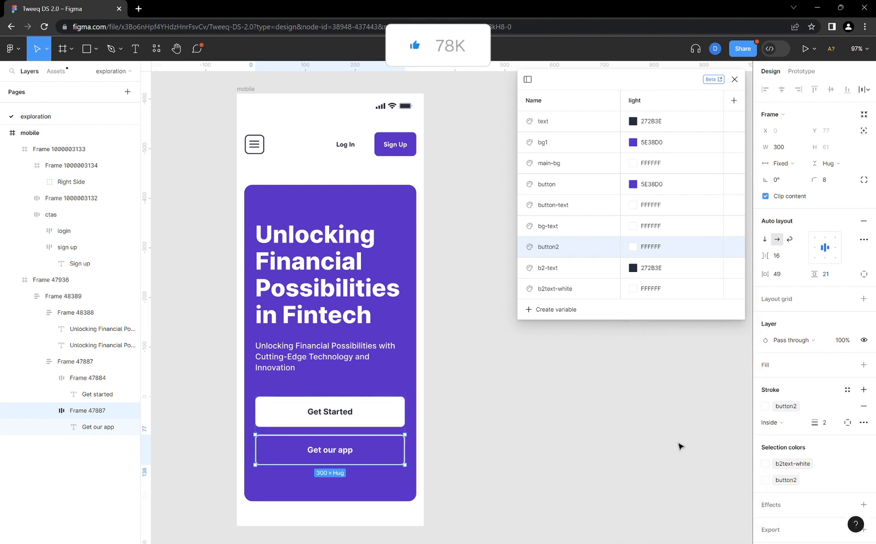
left_click(599, 363)
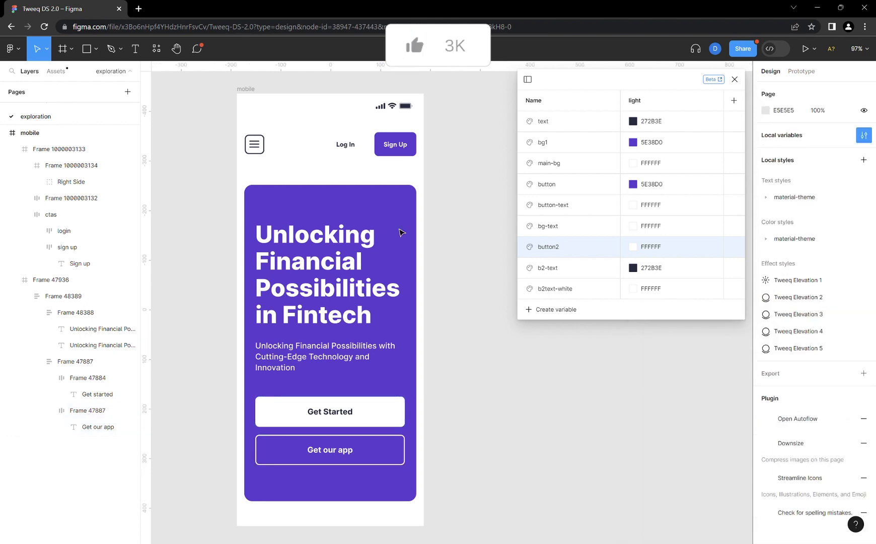
- Review all library colors used in the mobile frame to check that each one is linked to a variable
left_click(244, 89)
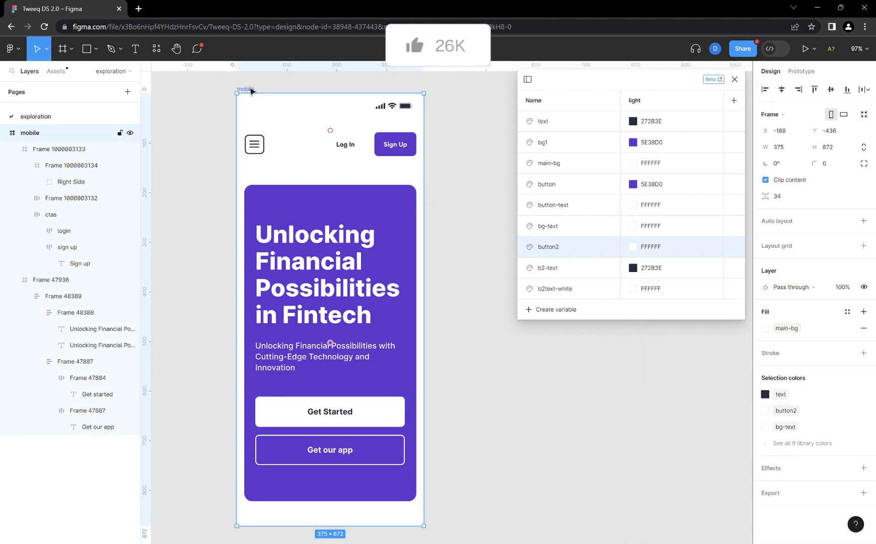
left_click(813, 443)
scroll(809, 456, "down", 2)
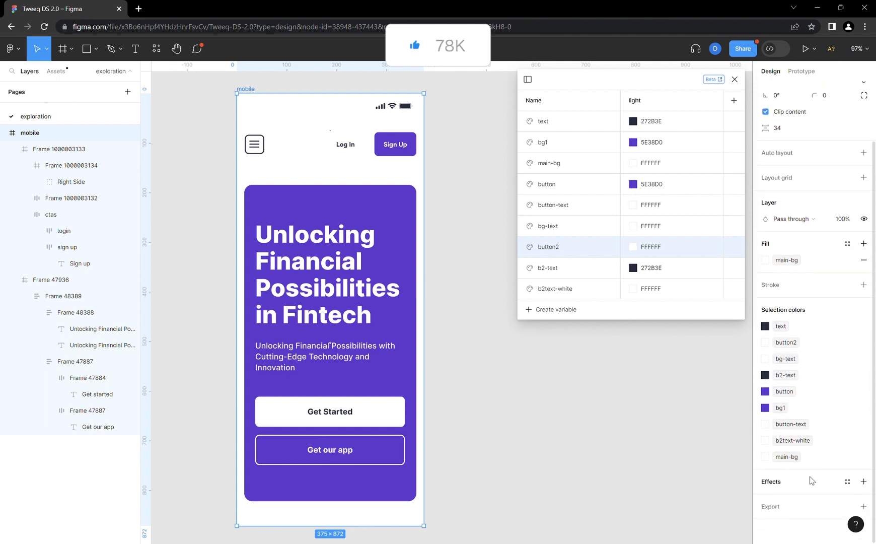
scroll(785, 328, "up", 2)
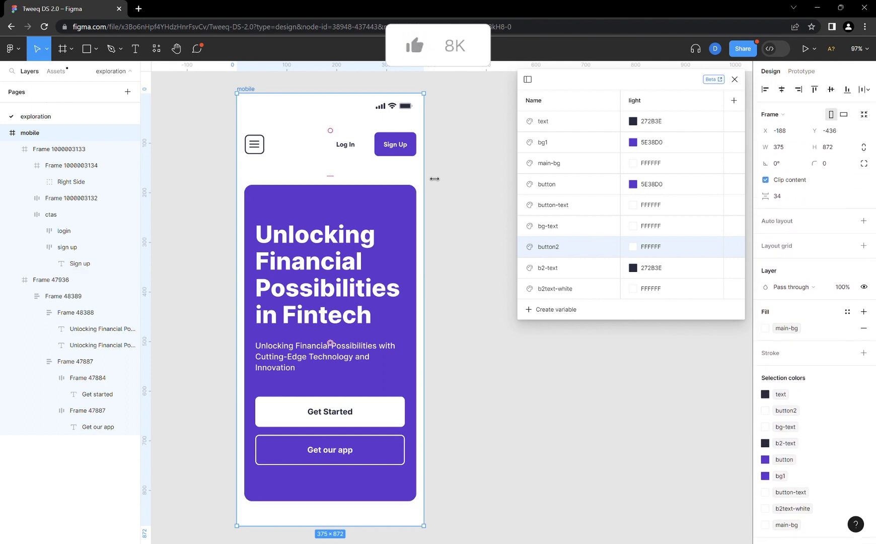
left_click(461, 185)
scroll(481, 191, "up", 1)
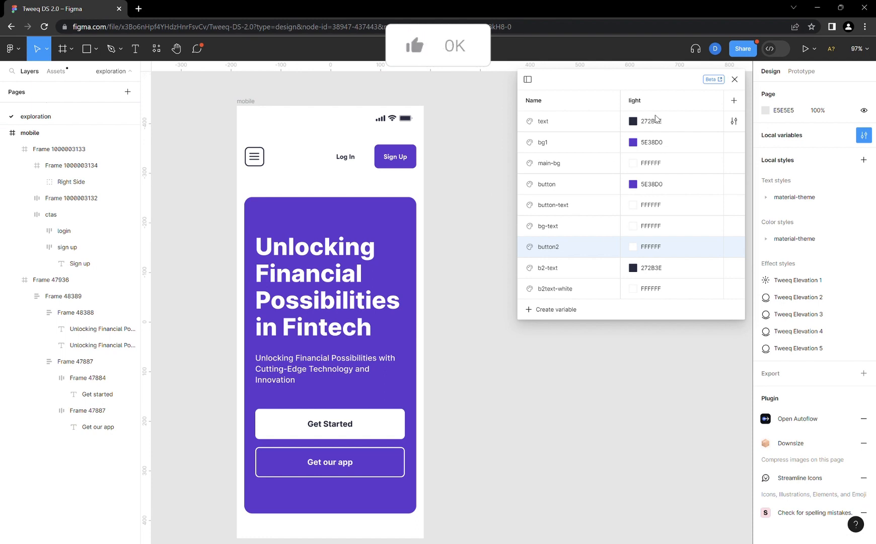
- Add a second mode to the variable collection and set its text color to FFFFFF
left_click(735, 101)
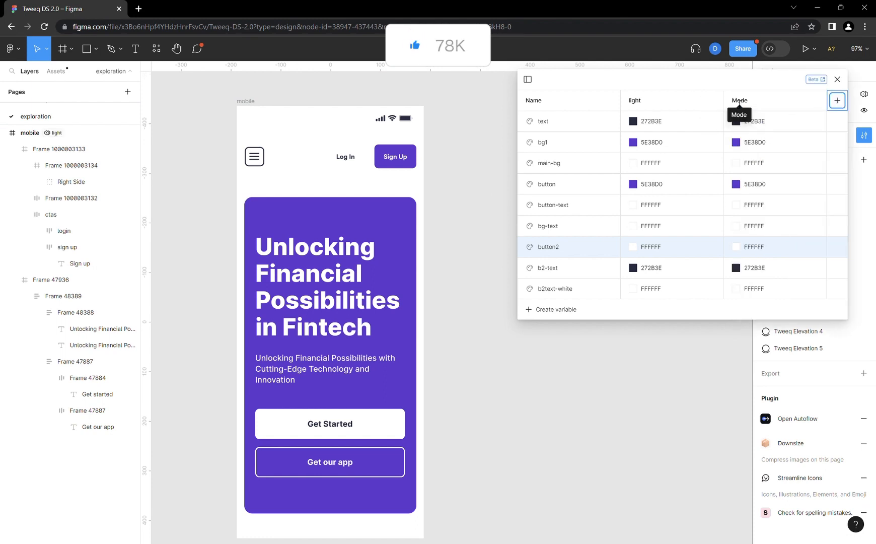
left_click_drag(697, 94, 579, 110)
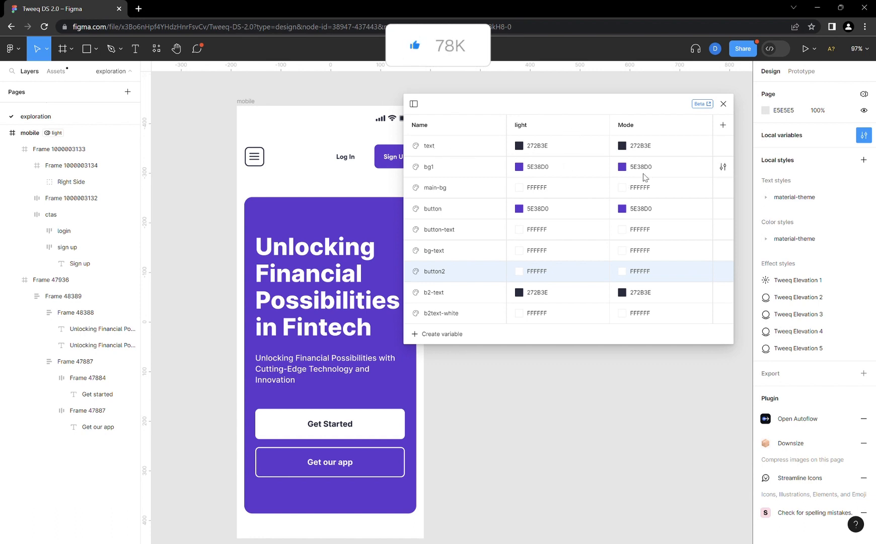
left_click(650, 189)
key("ctrl+c")
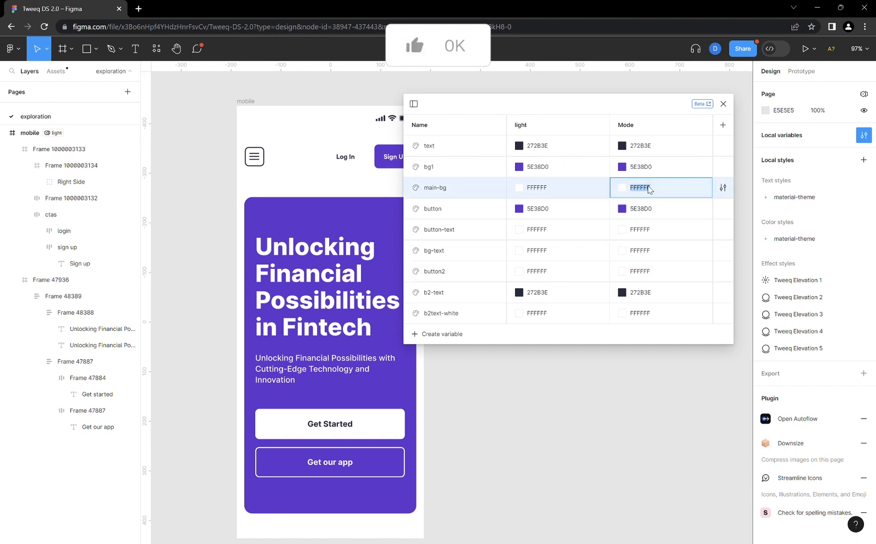
left_click(651, 147)
key("ctrl+v")
key("Return")
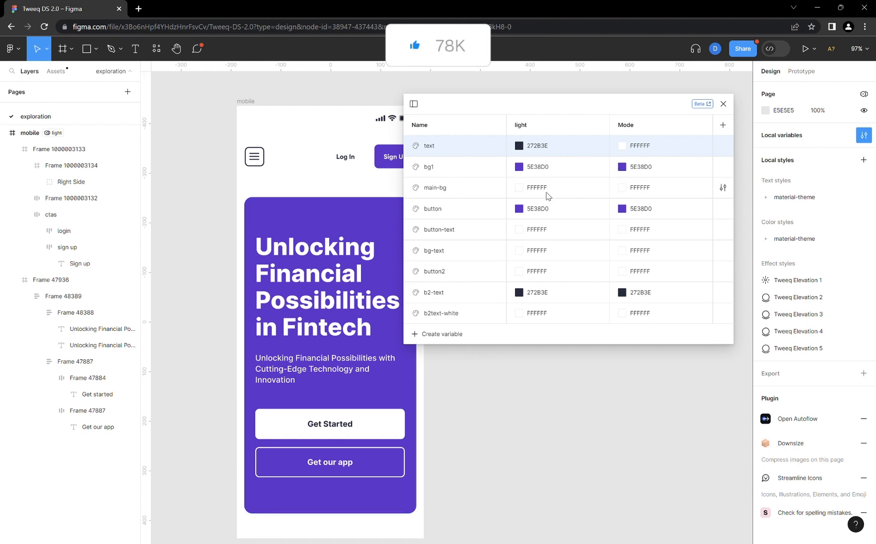
- Set the main-bg variable's second-mode color to 272B3E, copied from the light value of text
left_click(544, 147)
left_click(547, 151)
key("ctrl+c")
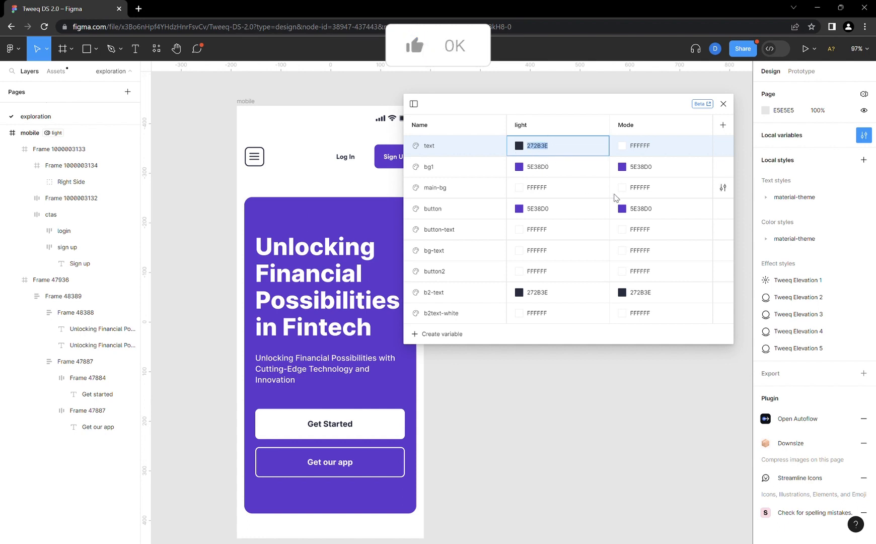
left_click(648, 189)
left_click(648, 189)
key("ctrl+v")
key("Return")
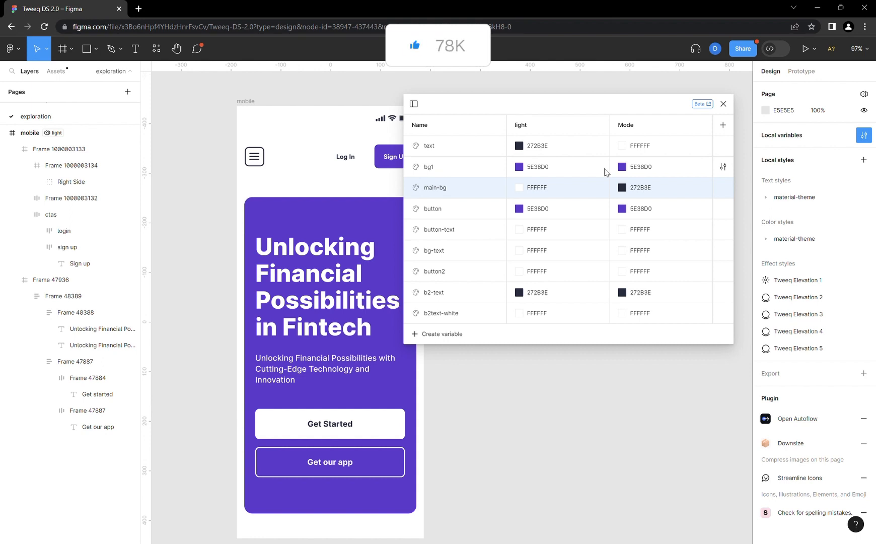
- Lighten the bg1 variable's second-mode purple to 8B6EE0
left_click(622, 166)
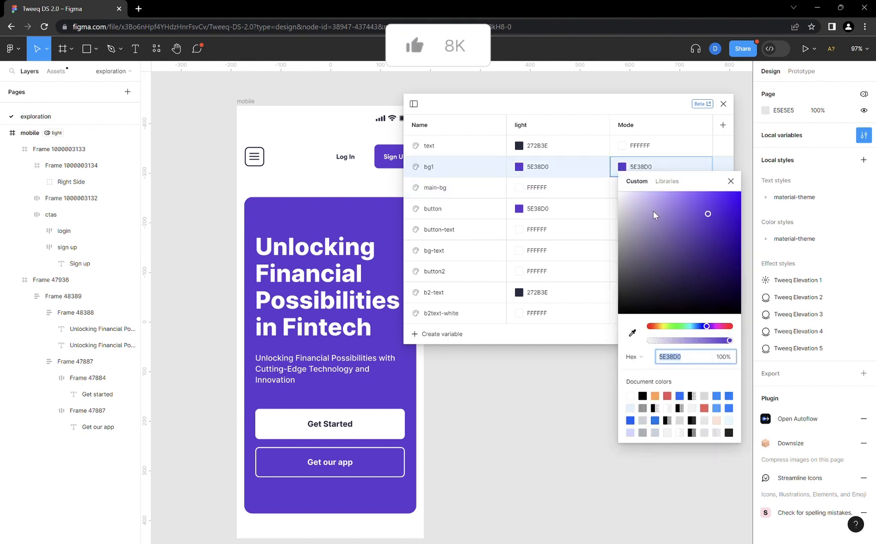
left_click_drag(708, 214, 682, 209)
left_click(731, 187)
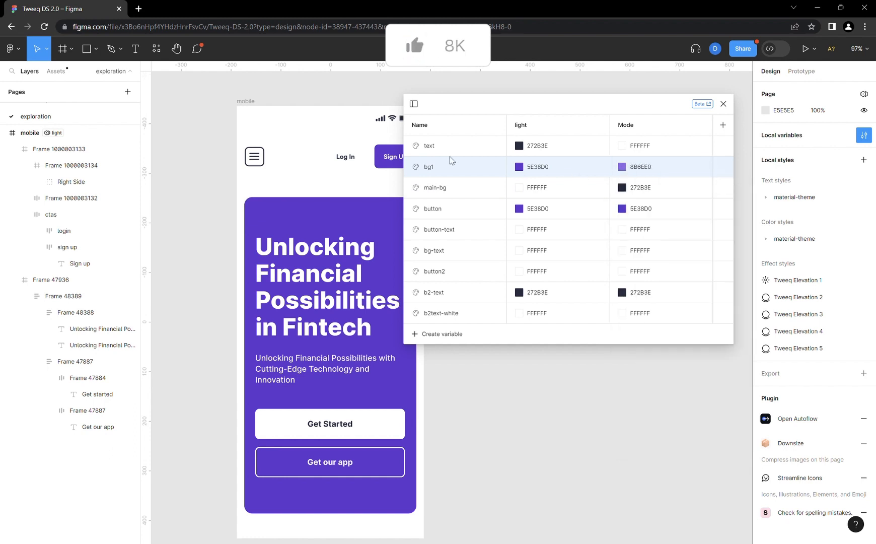
- Rename the bg1 variable to bg2
double_click(429, 168)
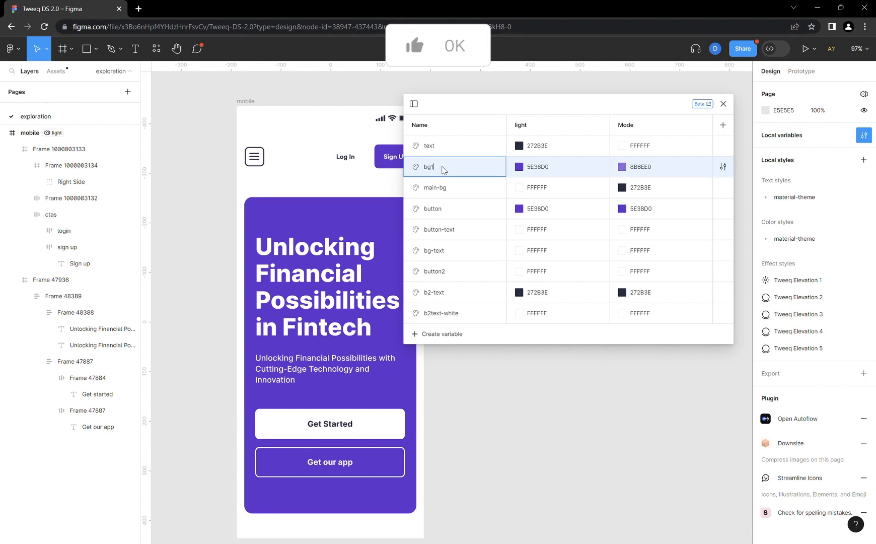
key("BackSpace")
type("2")
key("Return")
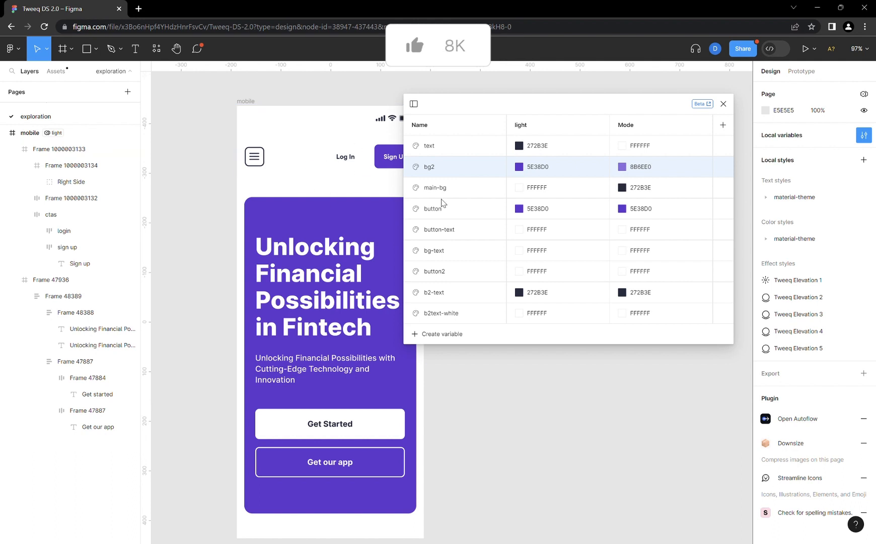
- Set the button variable's second-mode color to FFFFFF
left_click(622, 209)
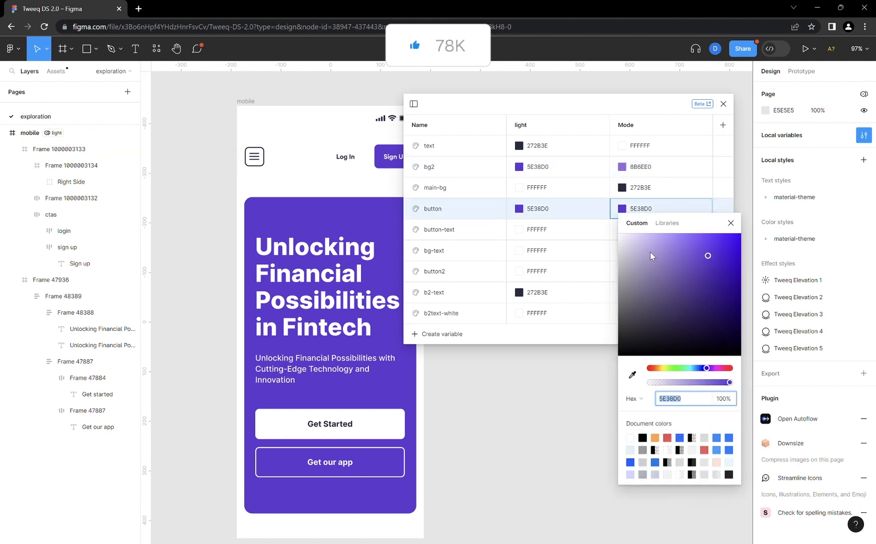
type("FFFFFF")
key("Escape")
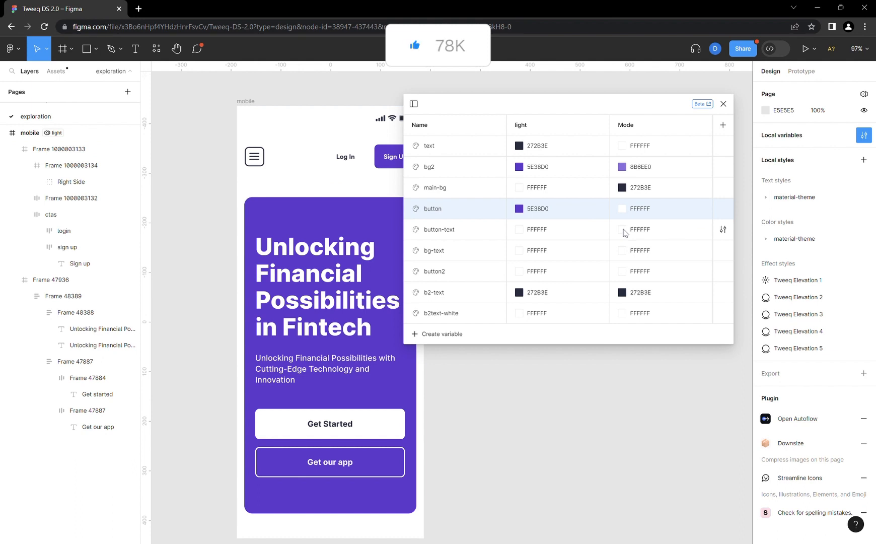
- Set the second-mode colors of button-text and bg-text to 272B3E, copied from main-bg
left_click(640, 190)
left_click(641, 191)
key("ctrl+c")
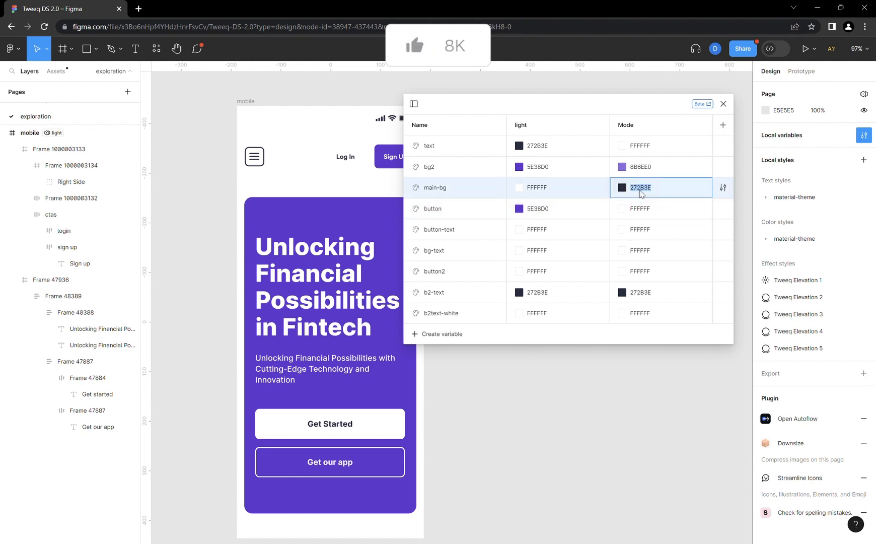
double_click(642, 230)
key("ctrl+v")
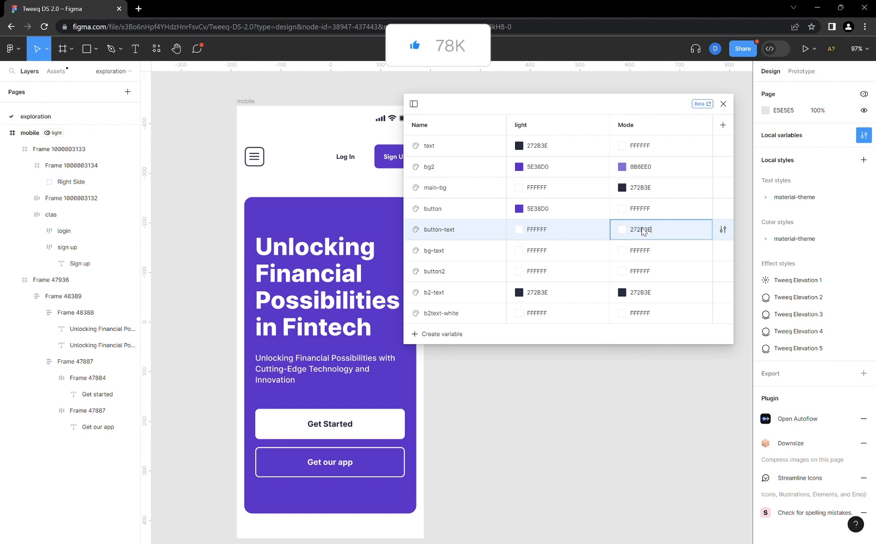
key("Return")
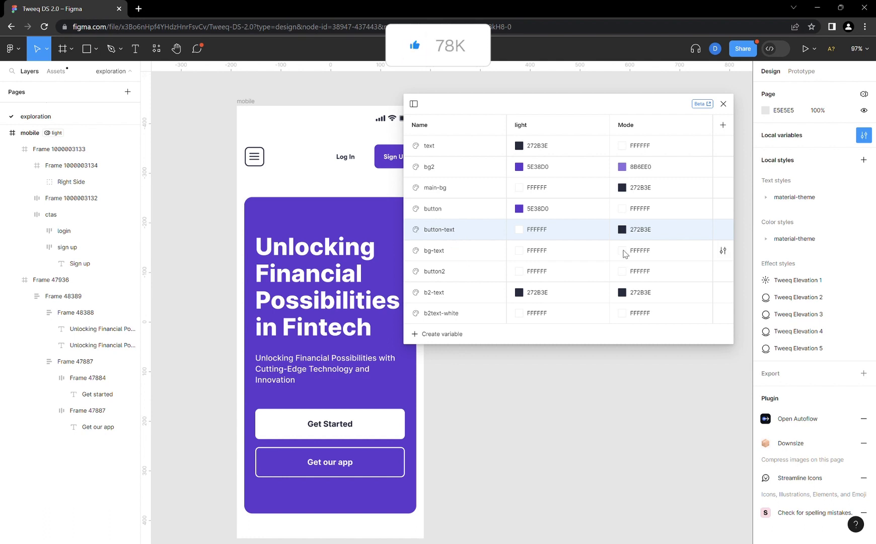
left_click(646, 253)
key("ctrl+v")
key("Return")
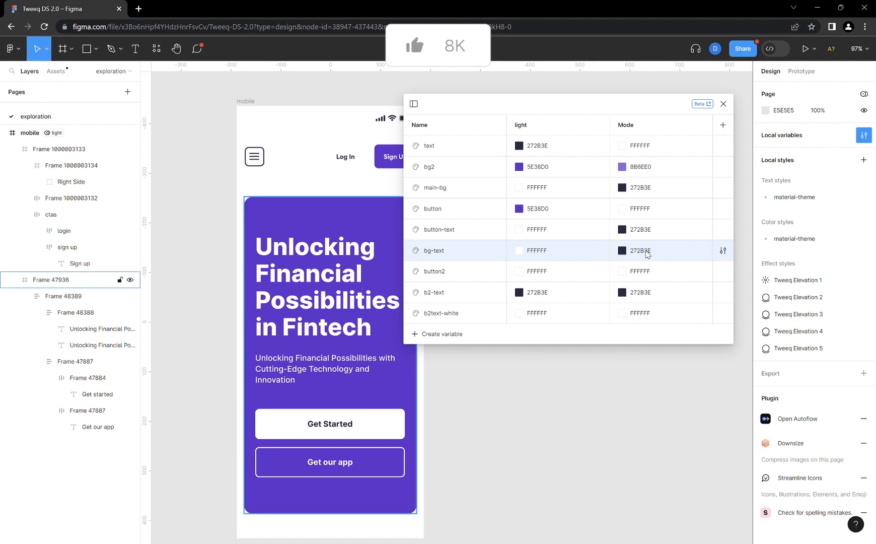
- Change the bg2 variable's second-mode color to the pale purple C8B6FF
left_click(623, 168)
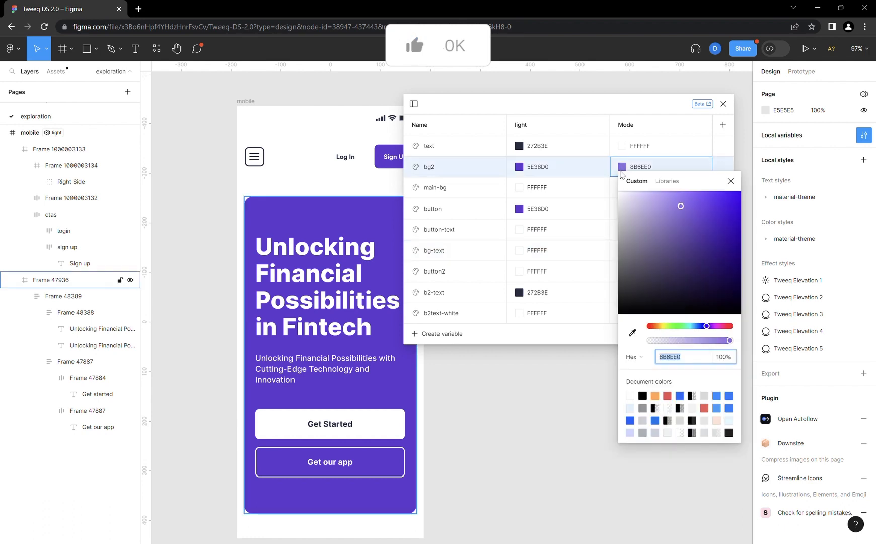
left_click_drag(681, 205, 653, 178)
left_click(731, 180)
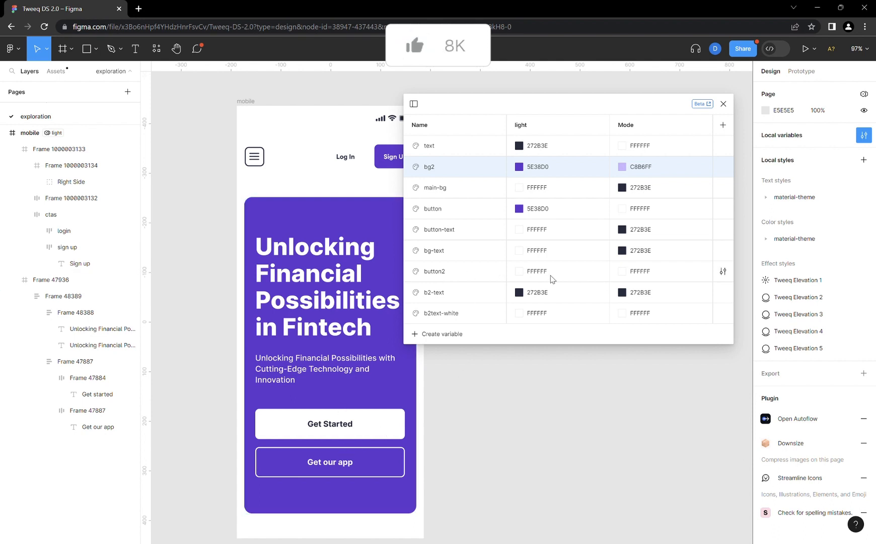
- Set the button2 variable's second-mode color to 272B3E
double_click(647, 274)
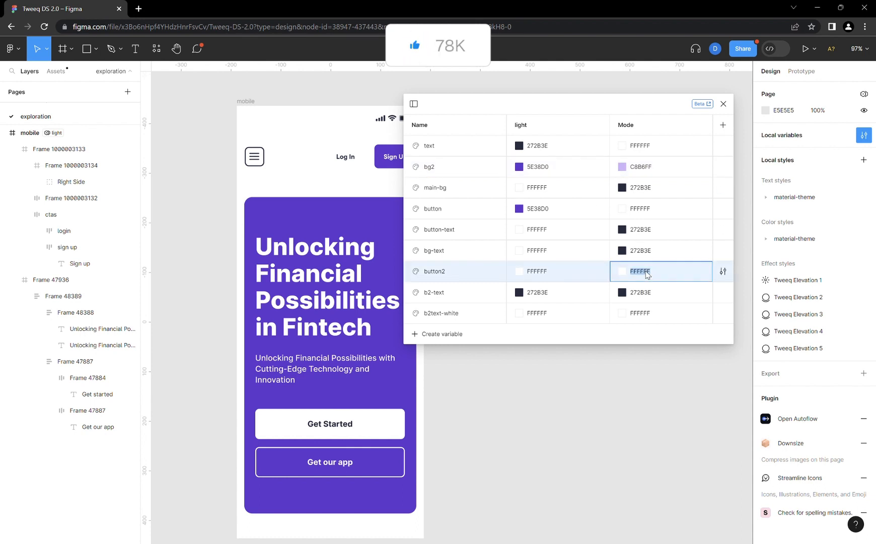
key("ctrl+v")
key("Return")
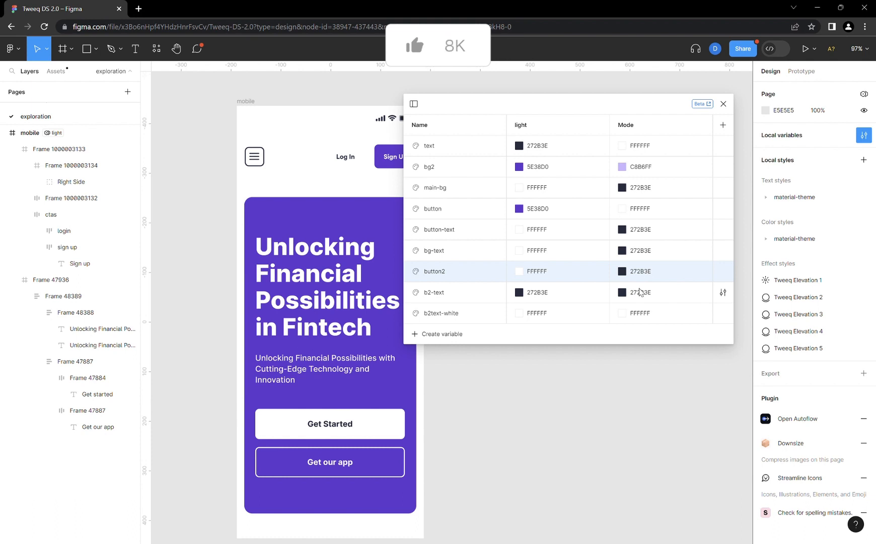
- Set the b2-text variable's second-mode color to FFFFFF
left_click(622, 292)
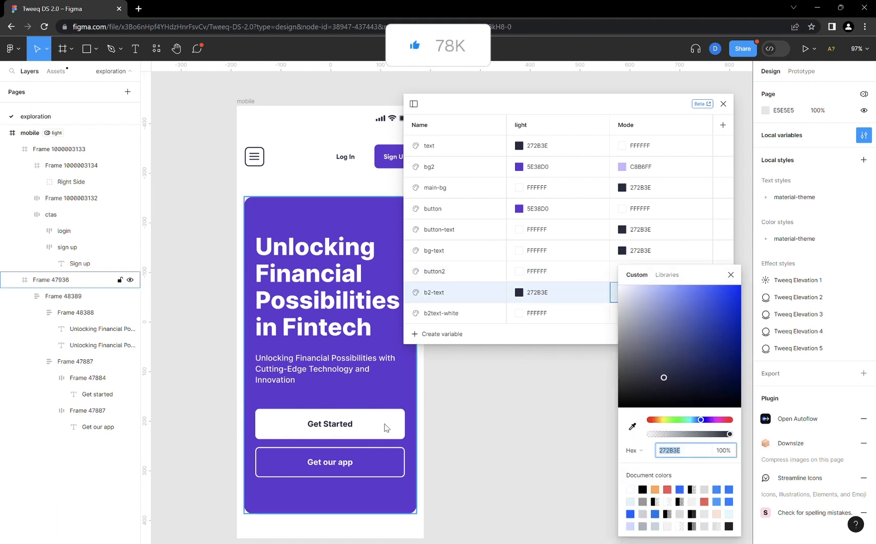
left_click(641, 302)
left_click_drag(639, 302, 594, 263)
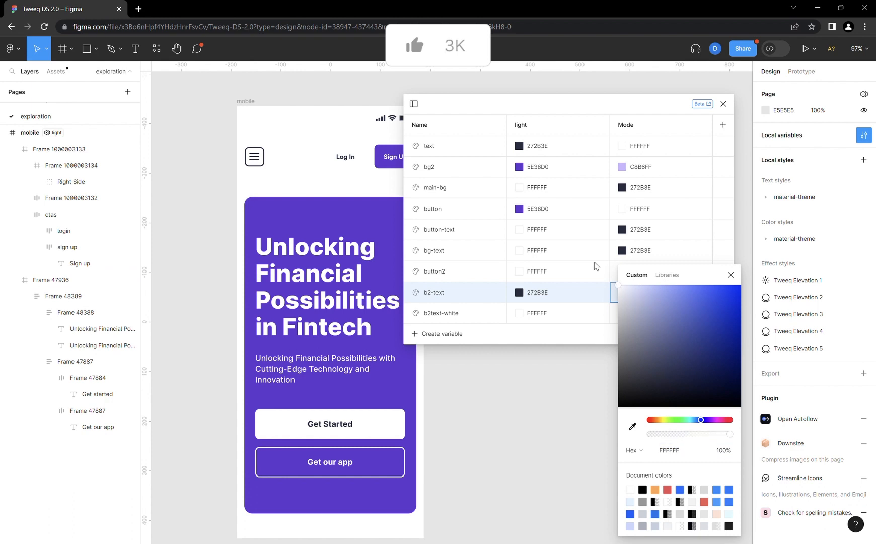
left_click(731, 275)
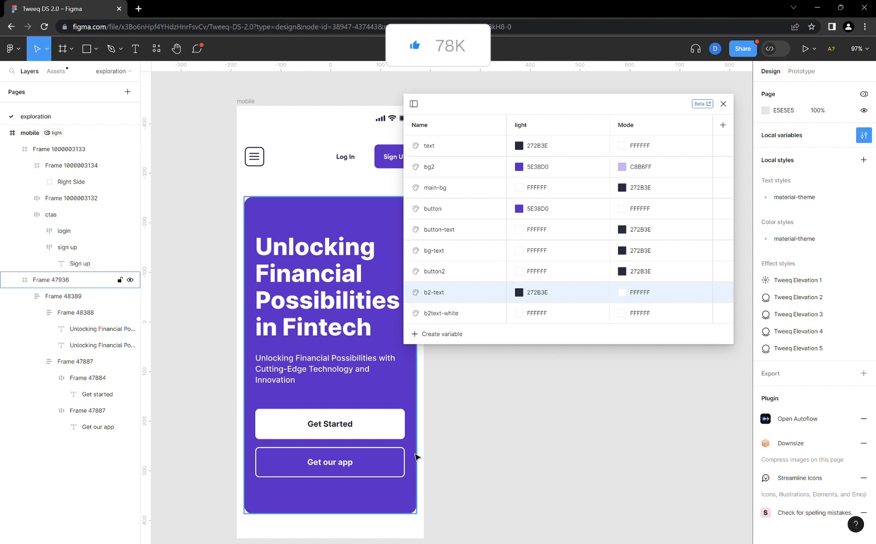
- Set the b2text-white variable's second-mode color to 272B3E
left_click(653, 314)
type("272B3E")
key("Return")
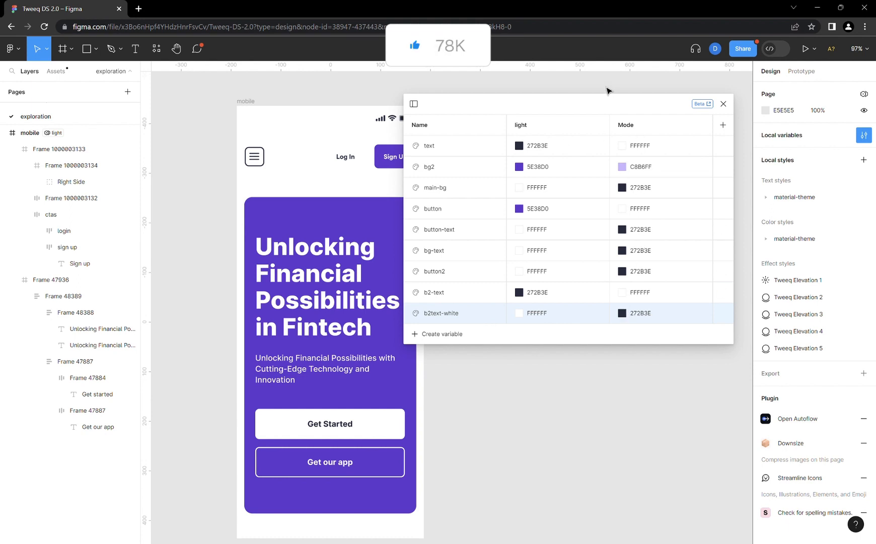
- Rename the second variable mode to dark and close the local variables window
double_click(636, 128)
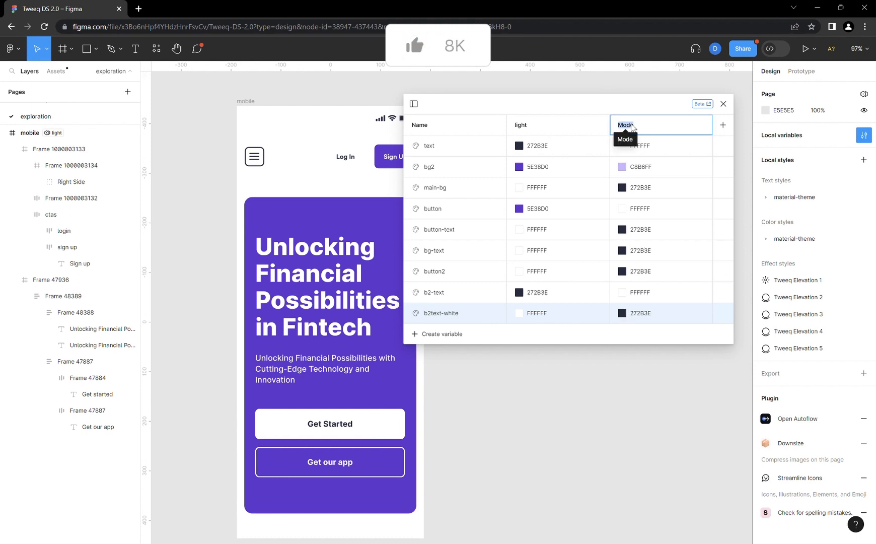
type("dark")
key("Return")
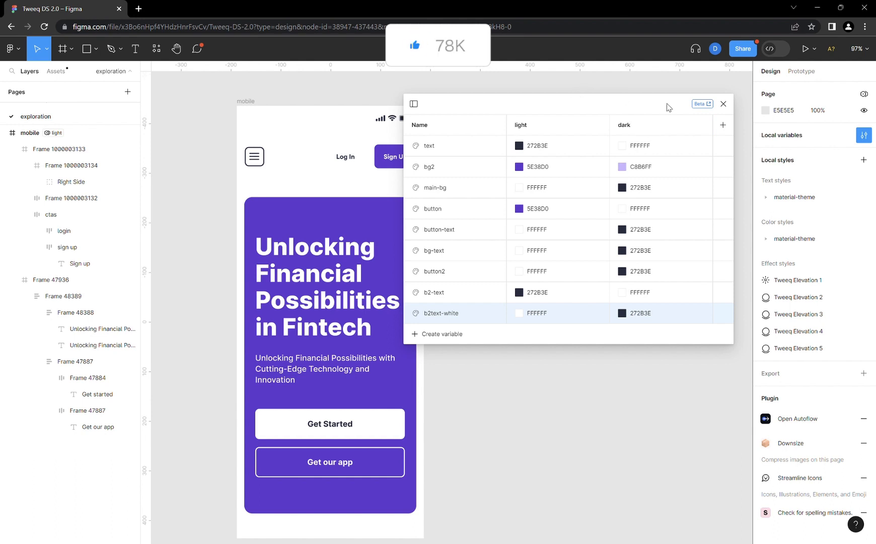
left_click_drag(619, 107, 663, 106)
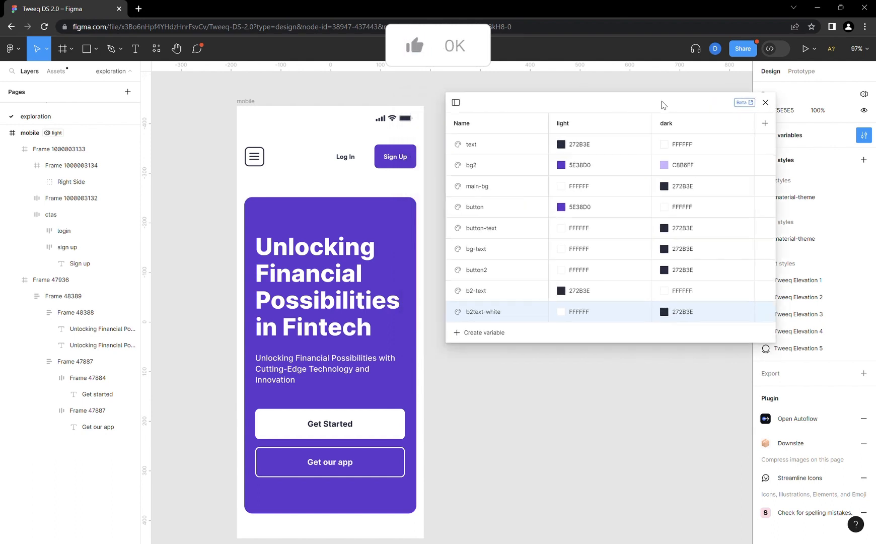
left_click(767, 103)
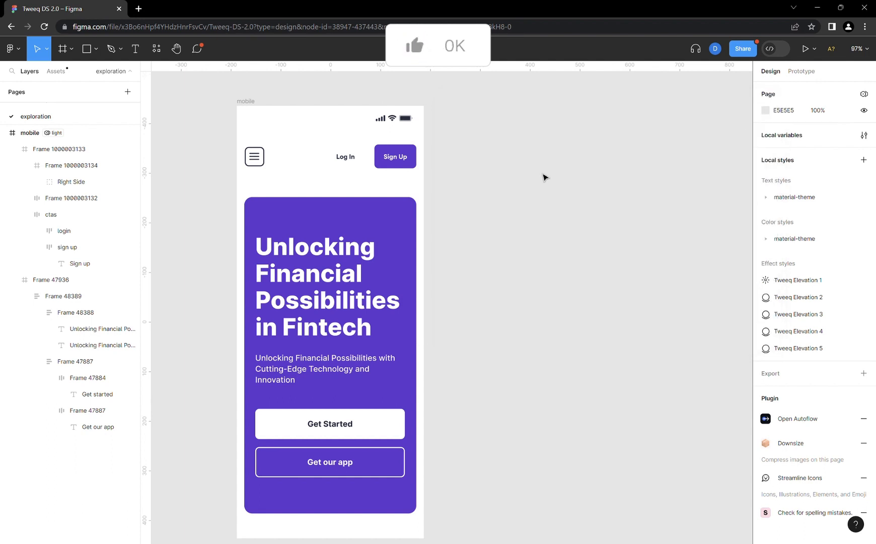
- Change the mobile frame's Collection 1 variable mode to Auto (light) and switch it to dark
left_click(251, 102)
scroll(322, 136, "down", 1)
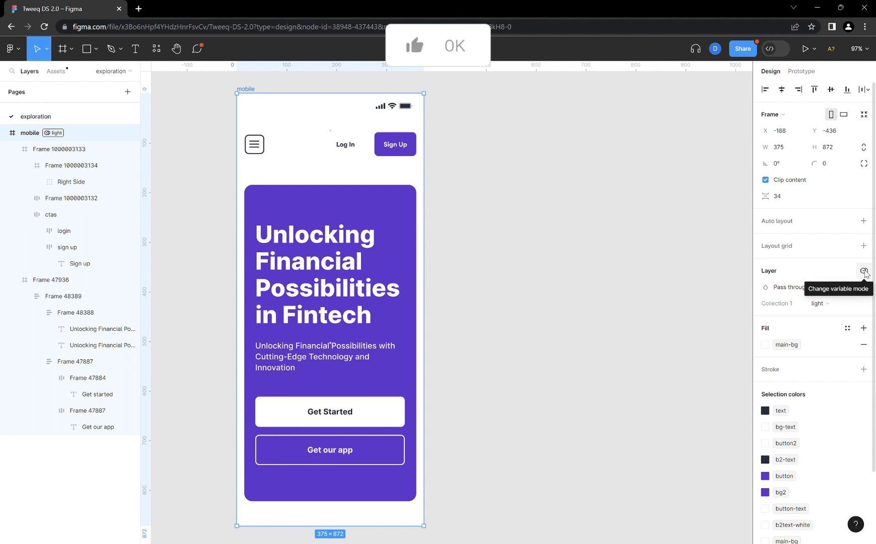
left_click(864, 271)
mouse_move(828, 305)
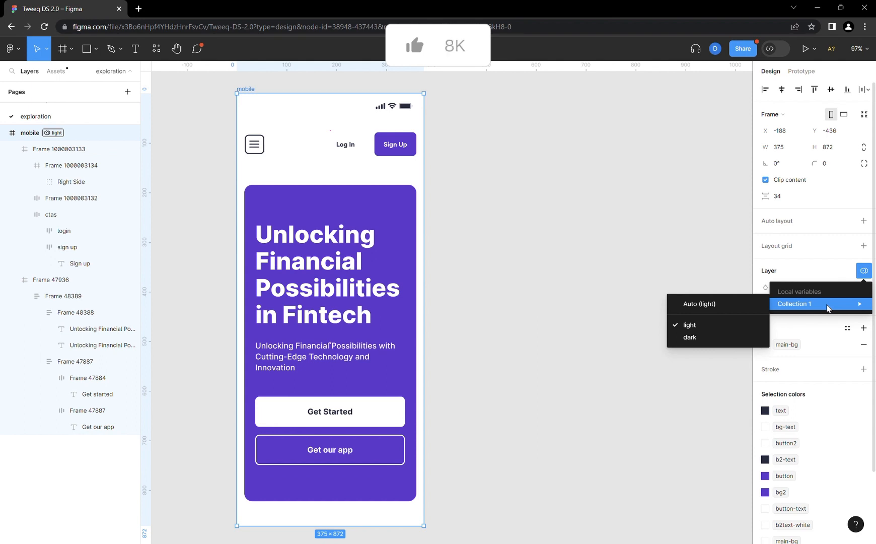
left_click(710, 305)
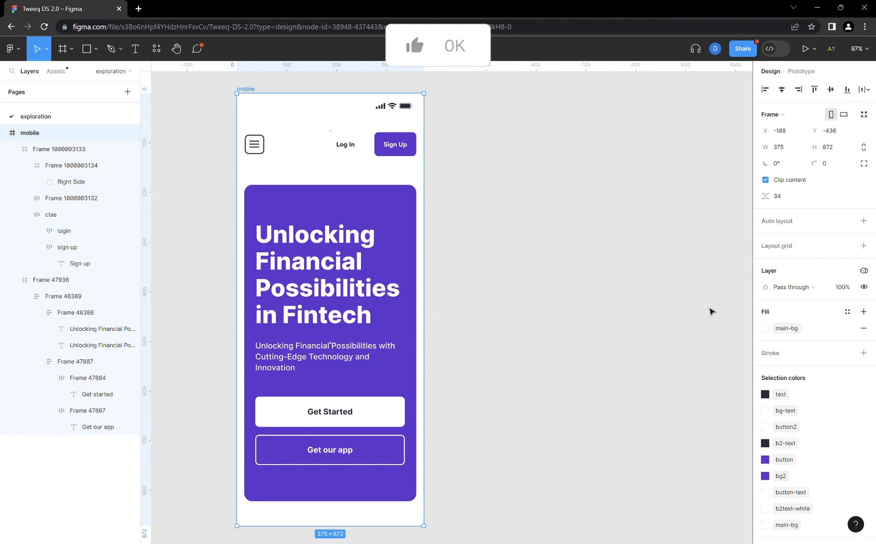
left_click(864, 270)
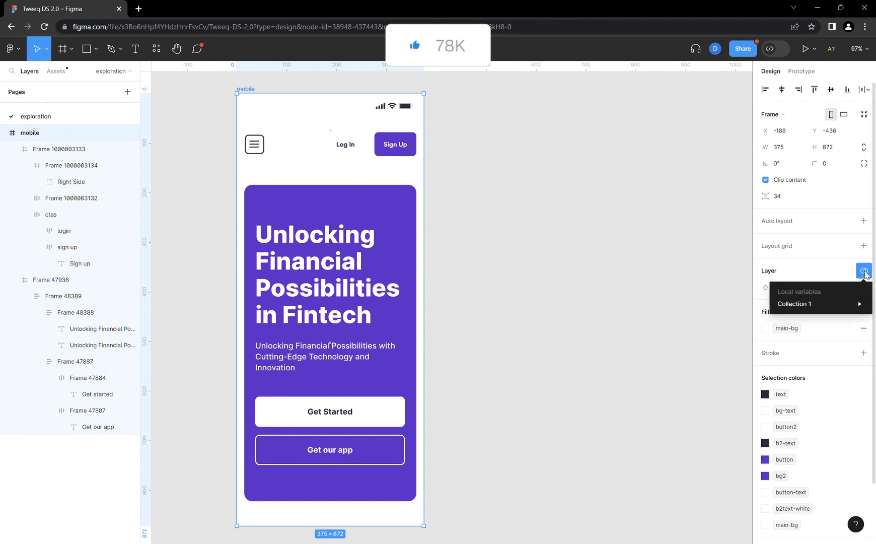
mouse_move(817, 306)
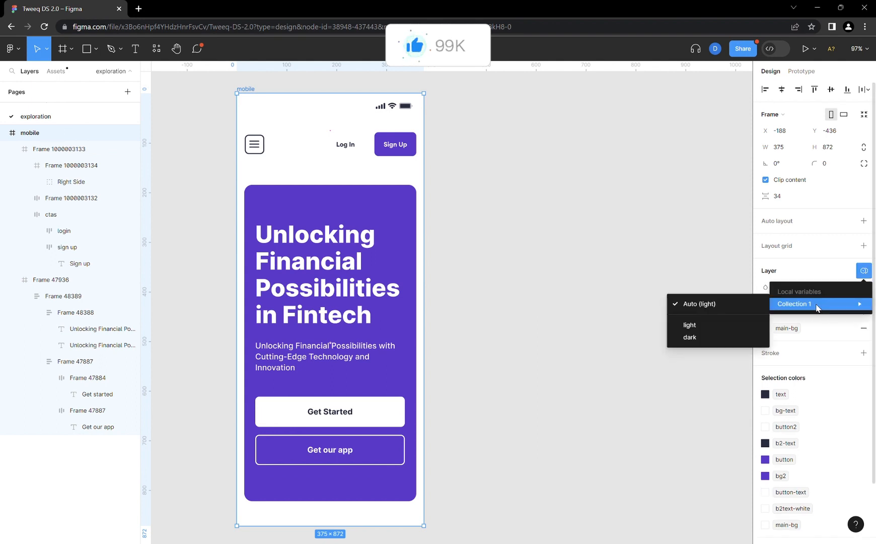
left_click(701, 344)
- Duplicate the dark mobile frame beside the original and set the copy's Collection 1 mode to light
left_click_drag(292, 178, 507, 174)
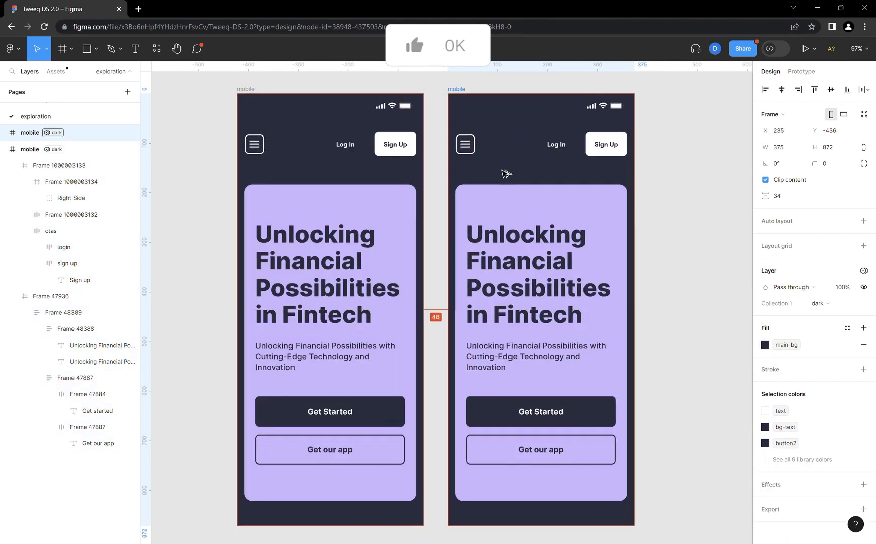
left_click(864, 270)
mouse_move(803, 304)
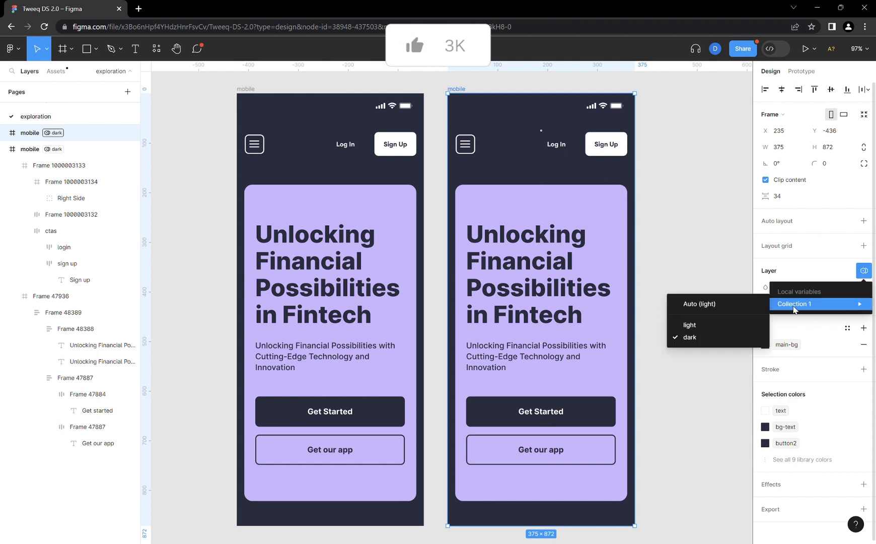
left_click(704, 325)
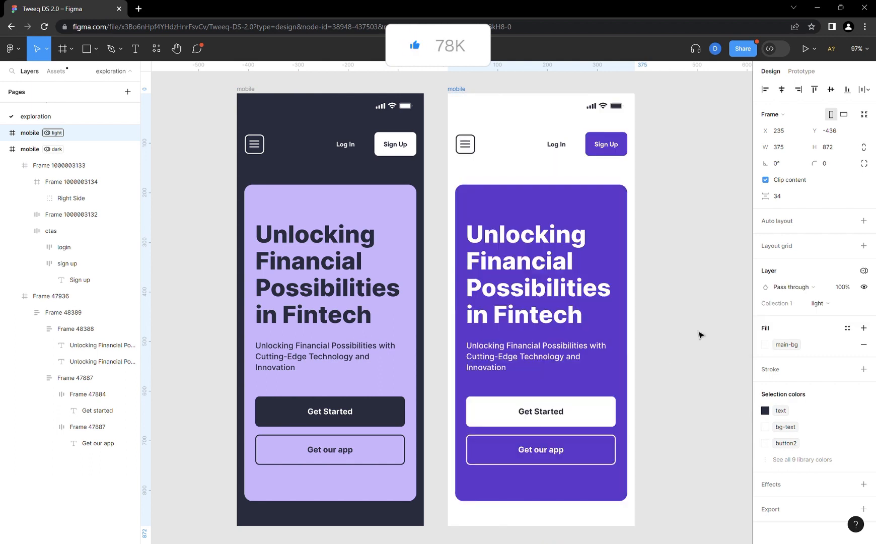
- Switch the duplicated mobile frame's Collection 1 mode to dark and back to light
left_click(864, 270)
mouse_move(800, 303)
left_click(716, 336)
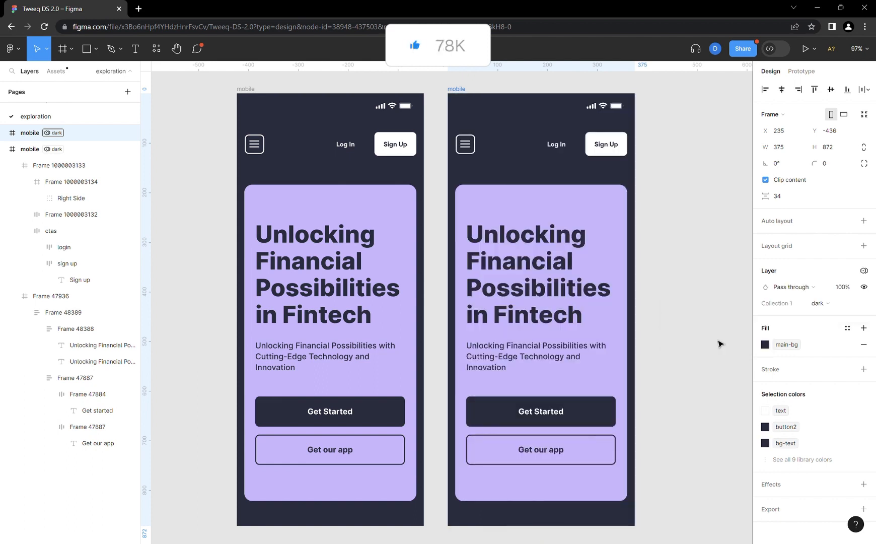
left_click(864, 271)
mouse_move(801, 303)
left_click(700, 323)
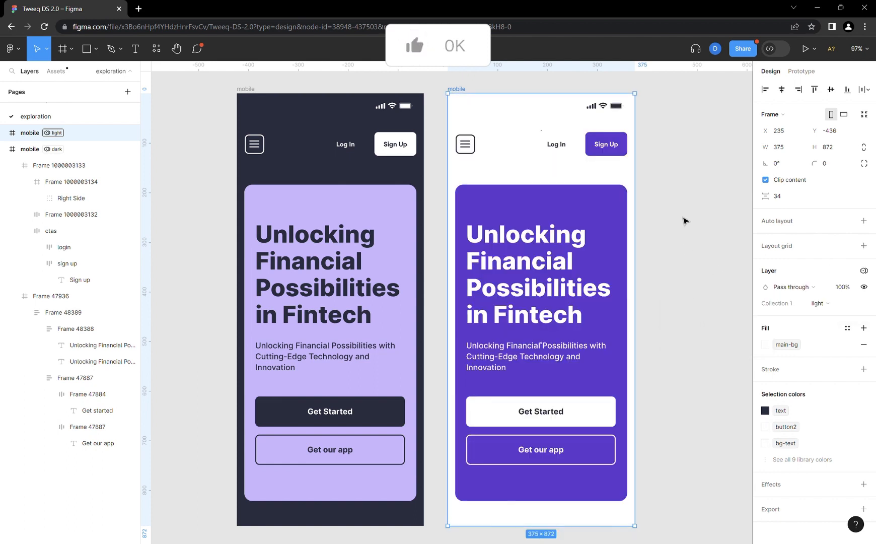
left_click(683, 210)
scroll(417, 209, "down", 2)
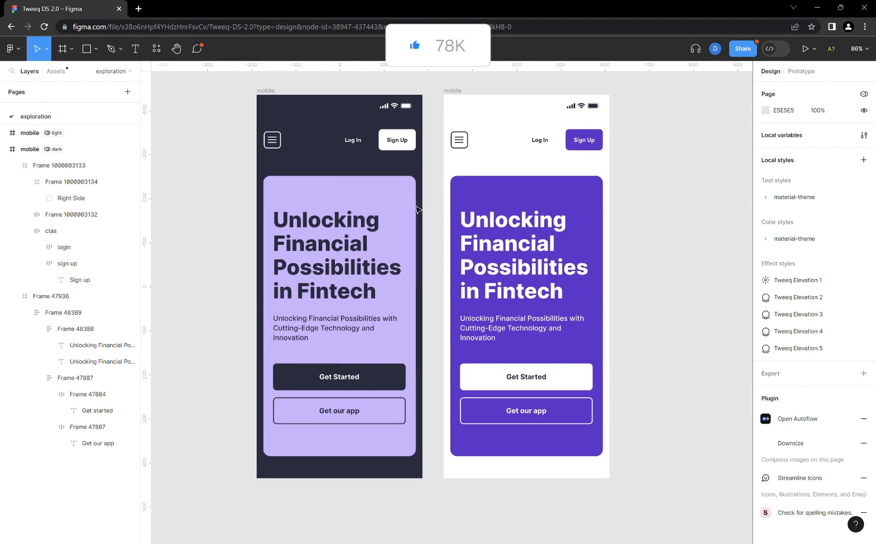
scroll(417, 209, "right", 2)
scroll(417, 209, "up", 1)
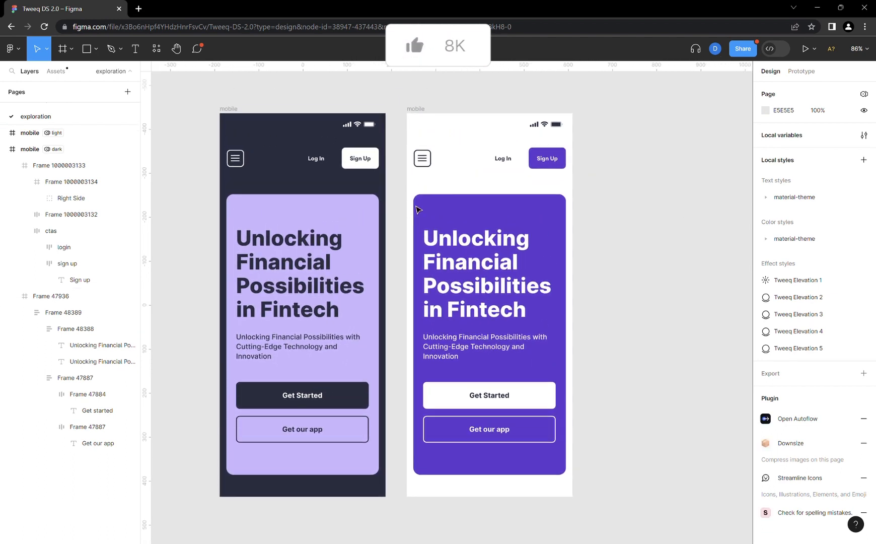
scroll(397, 209, "right", 2)
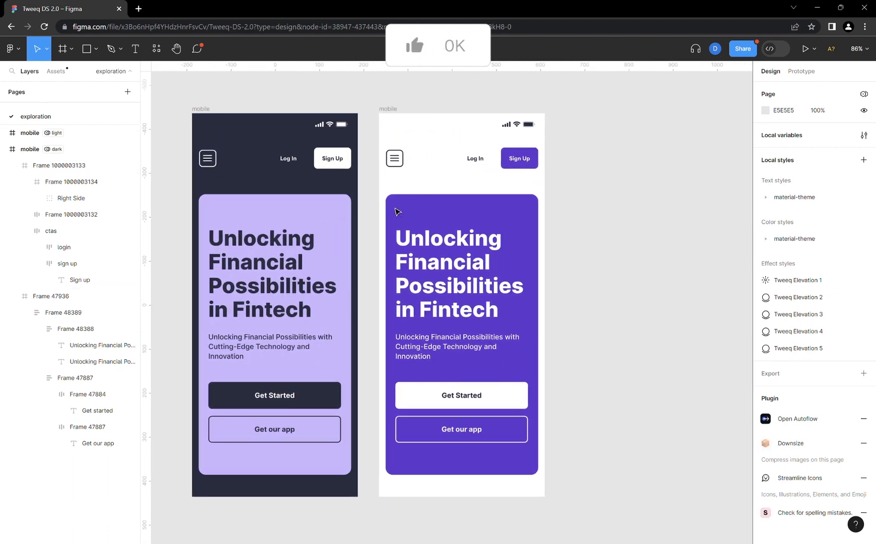
scroll(397, 212, "right", 1)
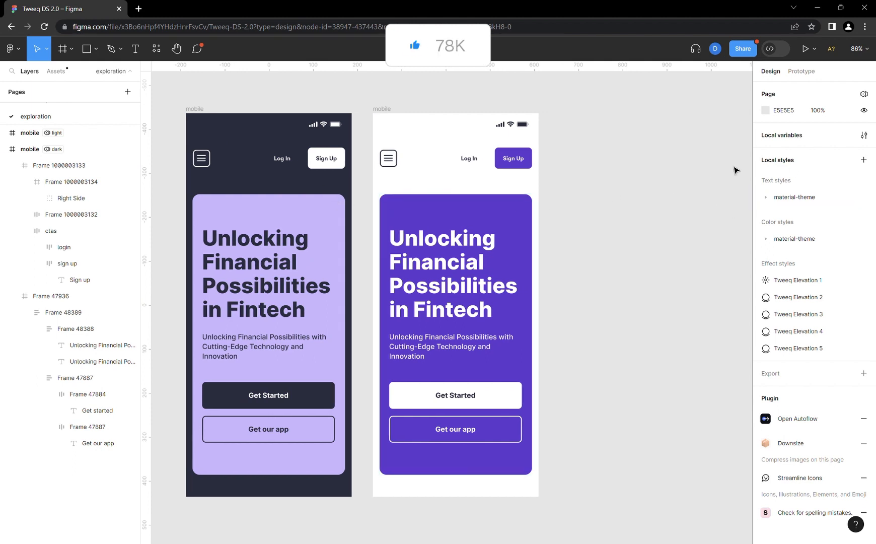
- Try the pale orange FFE2B6 as the bg2 variable's dark-mode color, undo the change and close the local variables window
left_click(864, 136)
left_click_drag(526, 88, 557, 100)
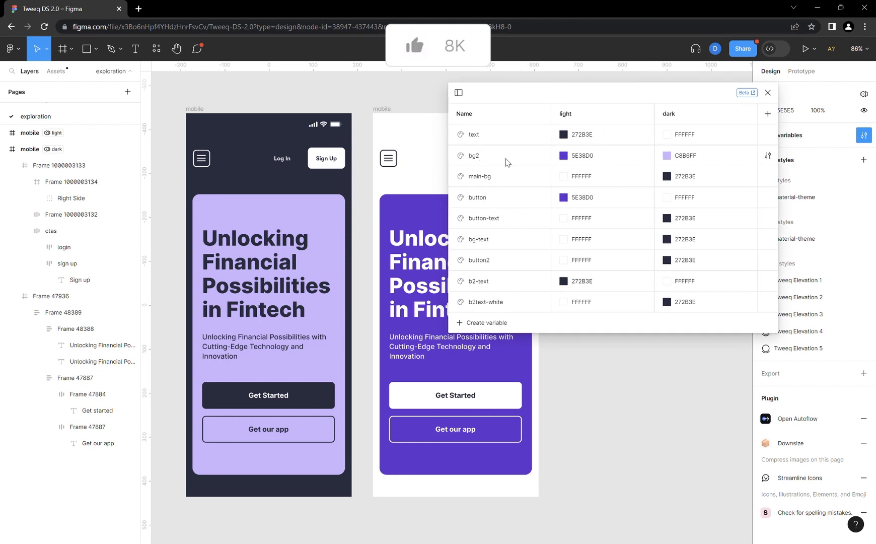
left_click(664, 157)
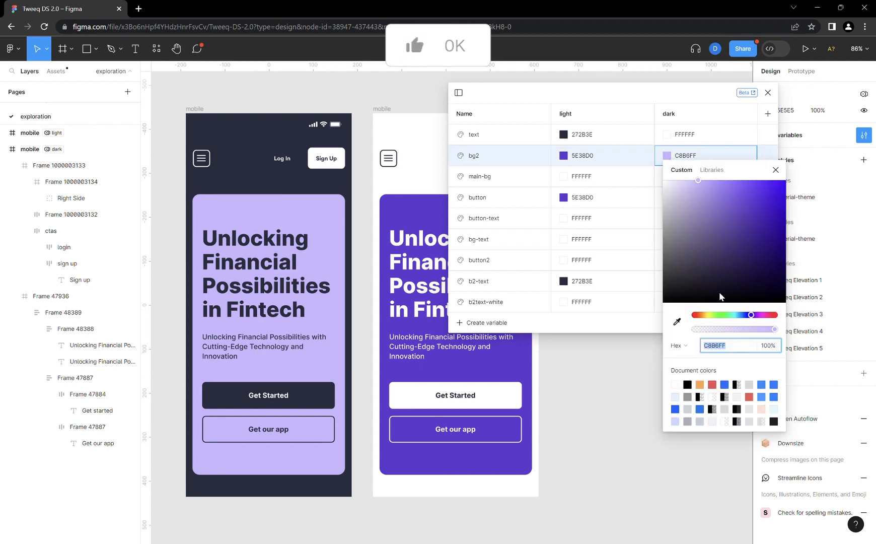
left_click_drag(752, 315, 704, 316)
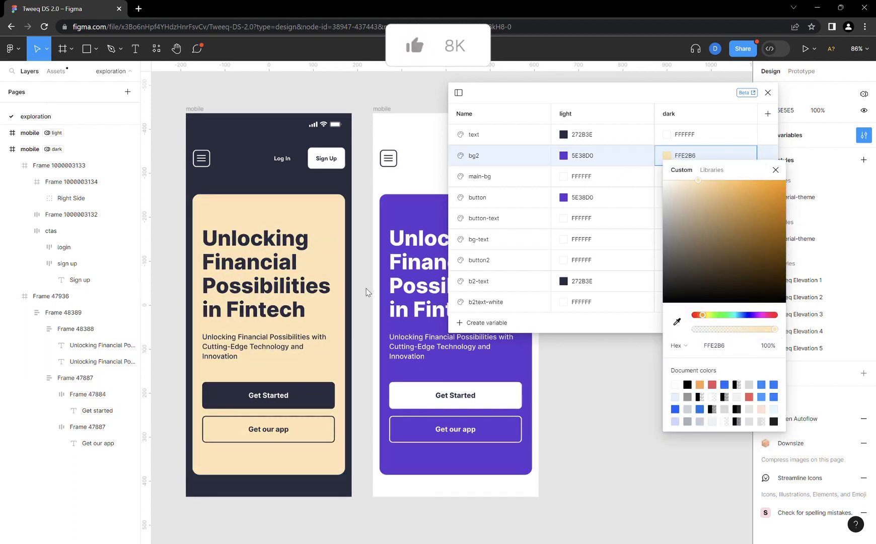
left_click(775, 169)
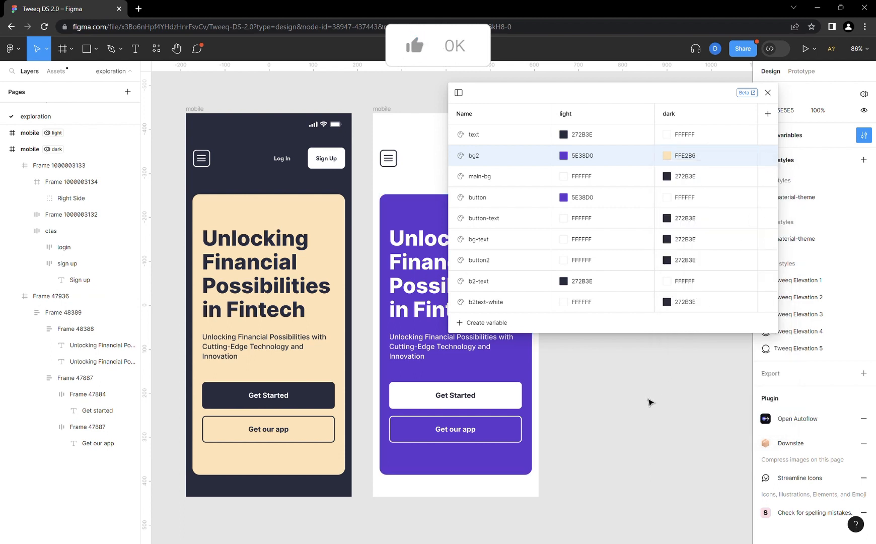
key("ctrl+z")
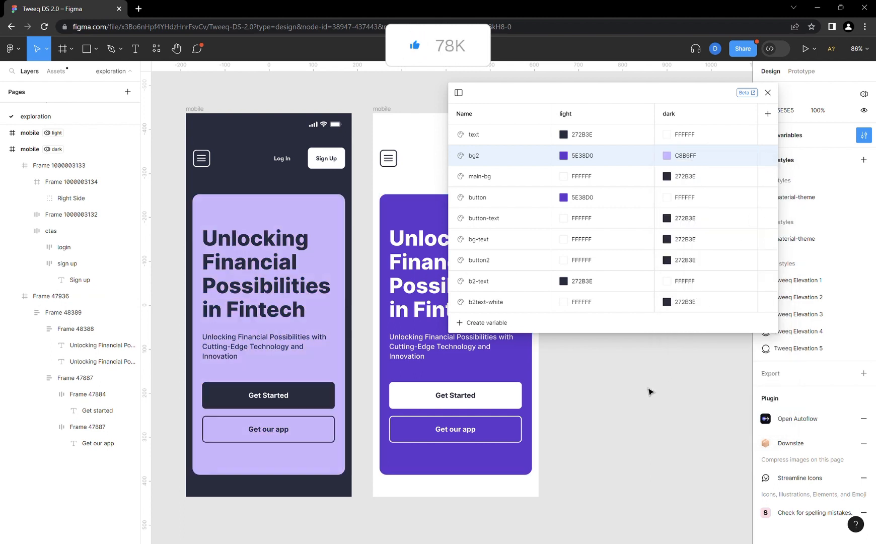
left_click(768, 93)
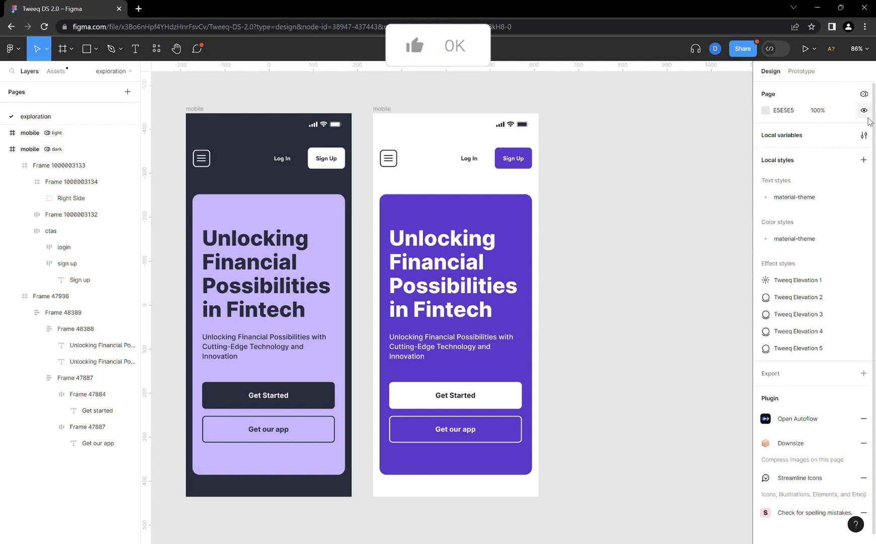
- Look at the variable types that can be created in the local variables collection
left_click(862, 137)
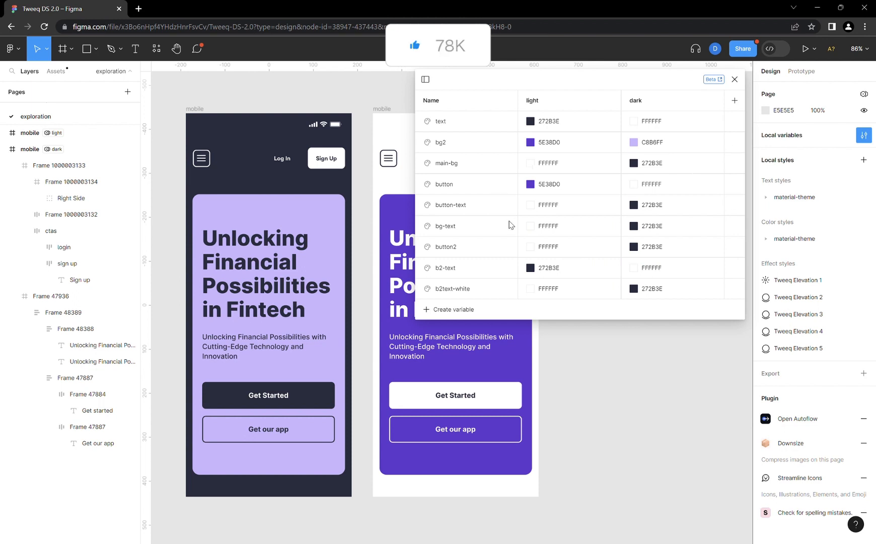
left_click(466, 310)
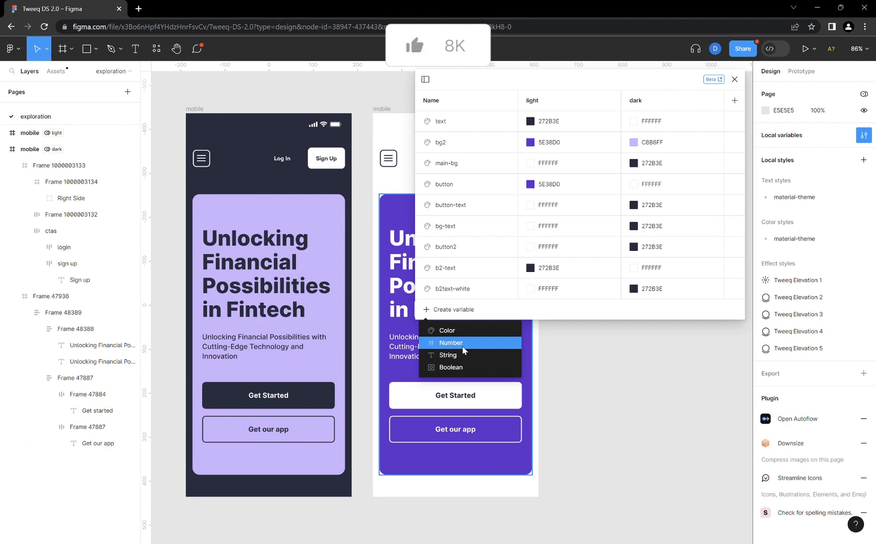
left_click(733, 81)
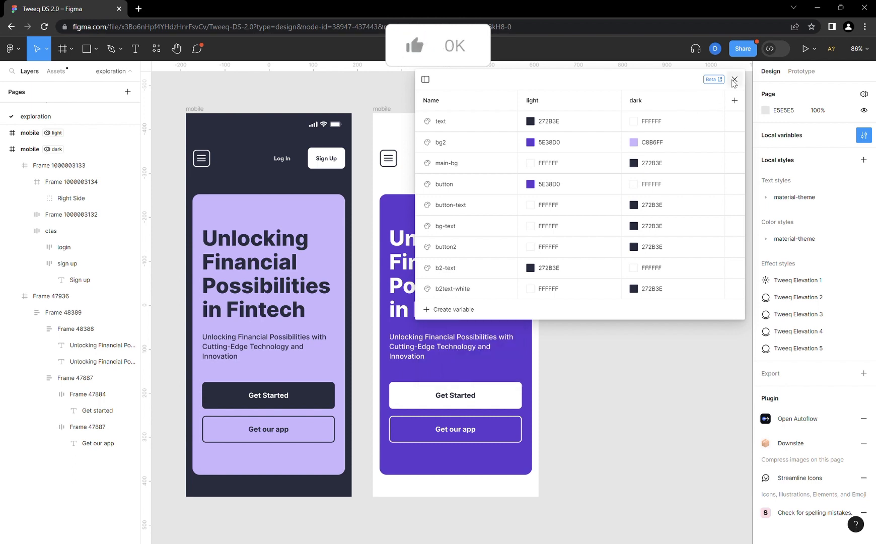